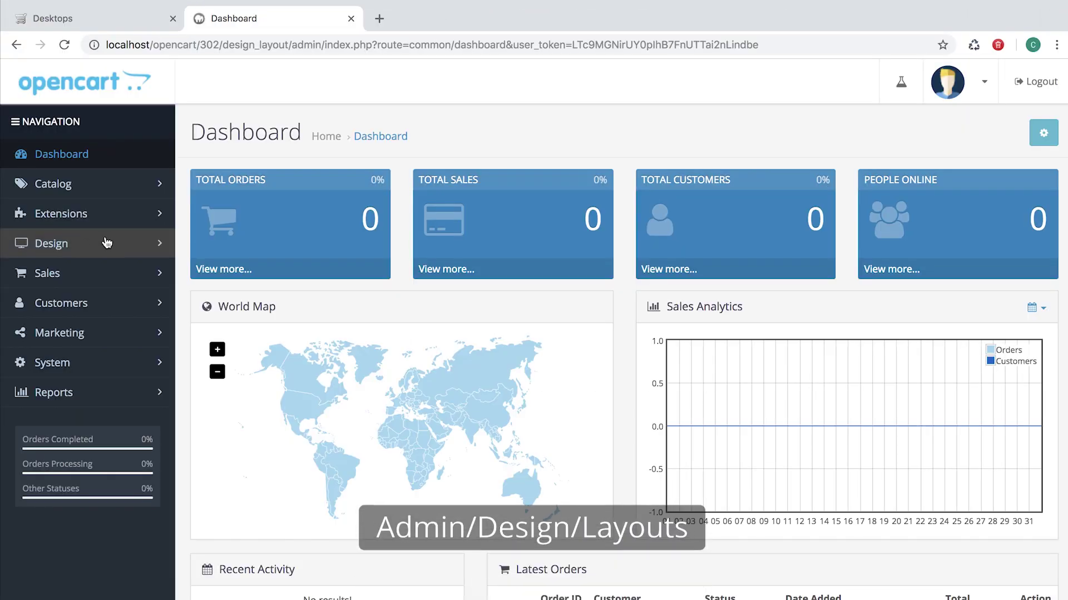
- Create and save a new empty layout named 'Category Desktop' under Design > Layouts
{"action": "left_click", "coordinate": [106, 242]}
{"action": "left_click", "coordinate": [93, 274]}
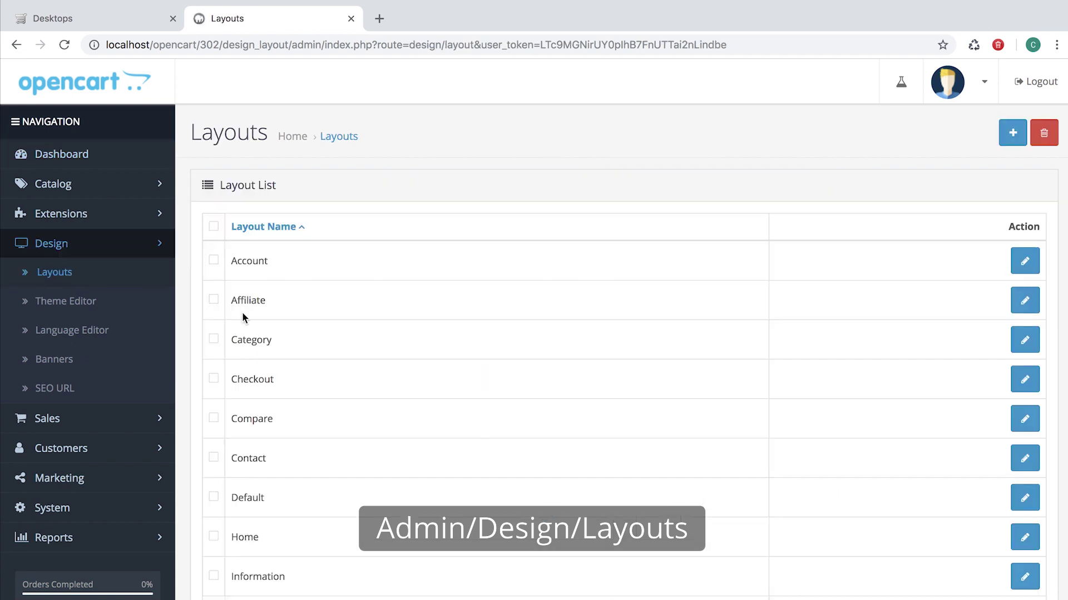
{"action": "left_click", "coordinate": [1004, 137]}
{"action": "left_click", "coordinate": [590, 270]}
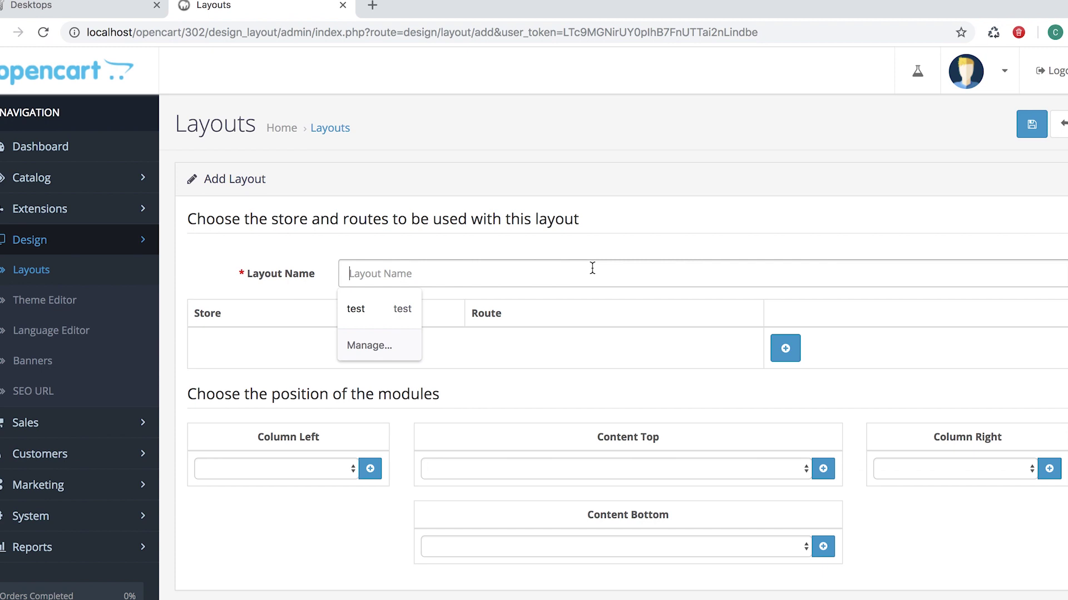
{"action": "type", "text": "caty "}
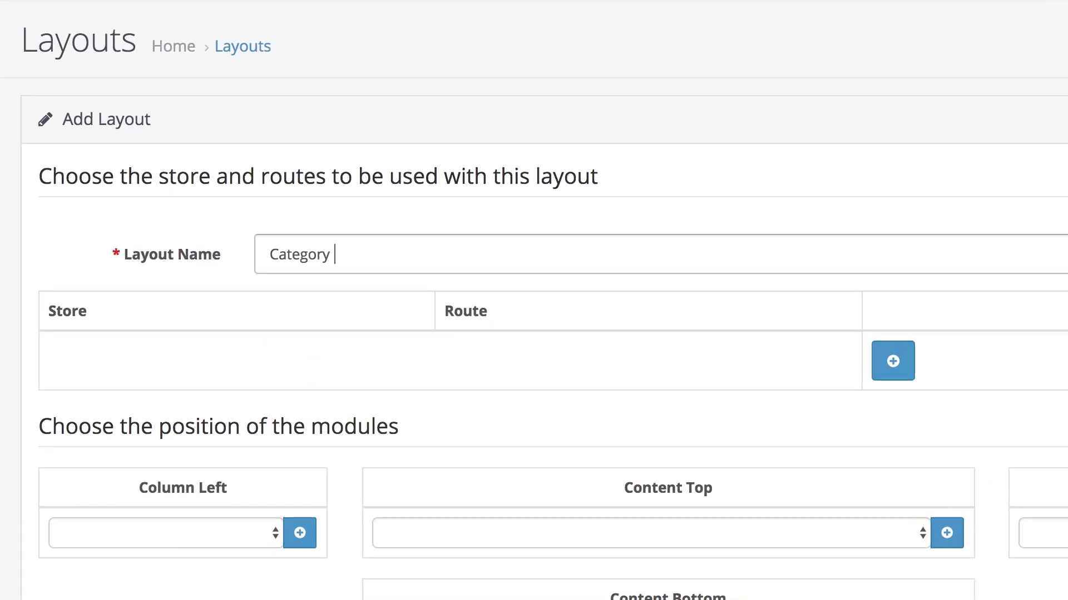
{"action": "type", "text": "ktop"}
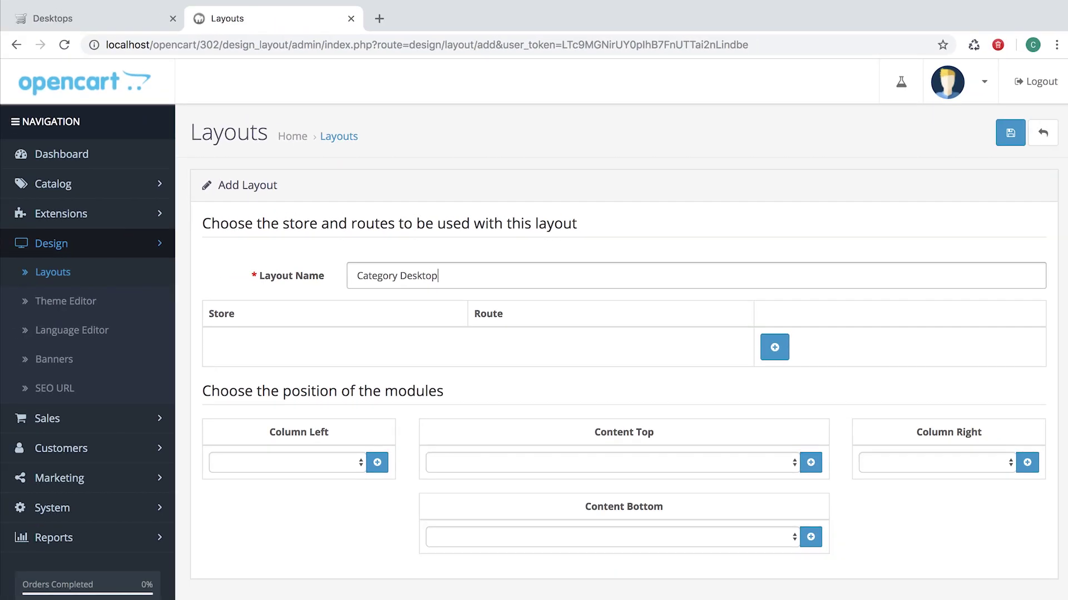
{"action": "left_click", "coordinate": [1007, 144]}
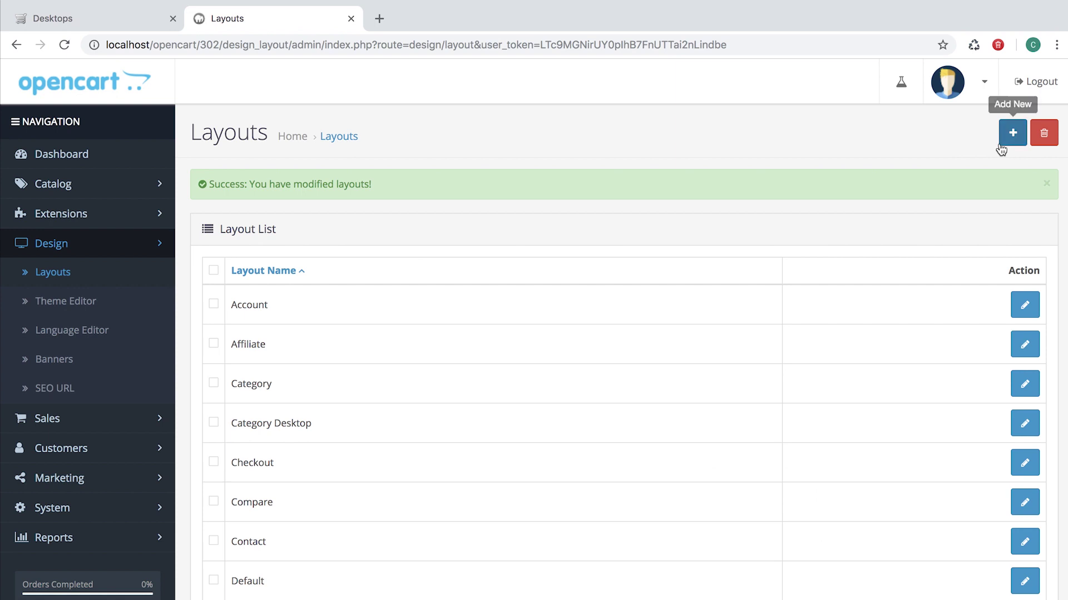
- Set the Desktops category's layout override to Category Desktop and save it
{"action": "left_click", "coordinate": [131, 184]}
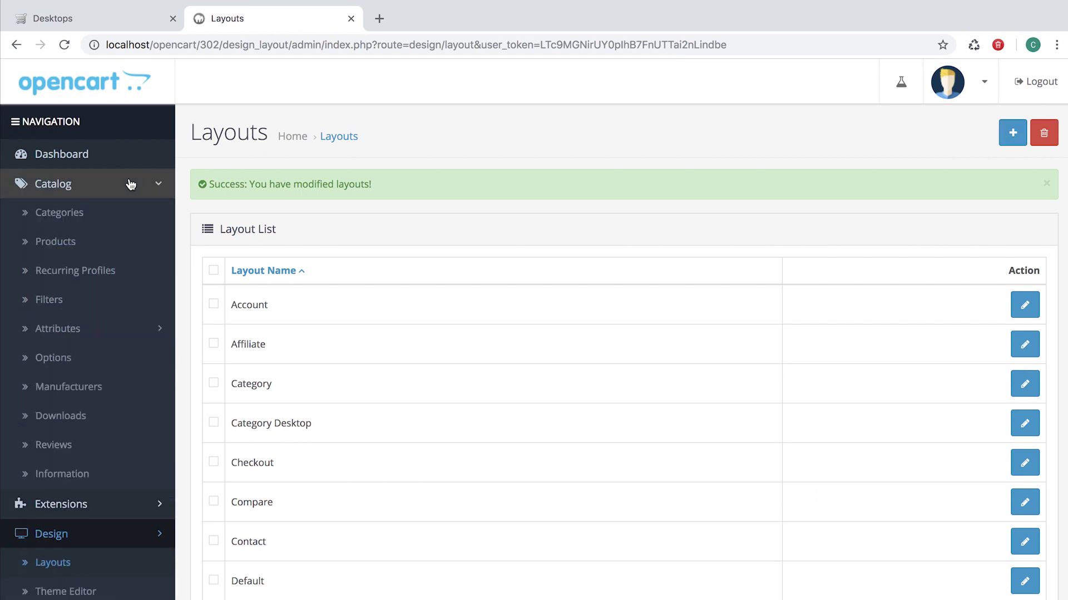
{"action": "left_click", "coordinate": [121, 211]}
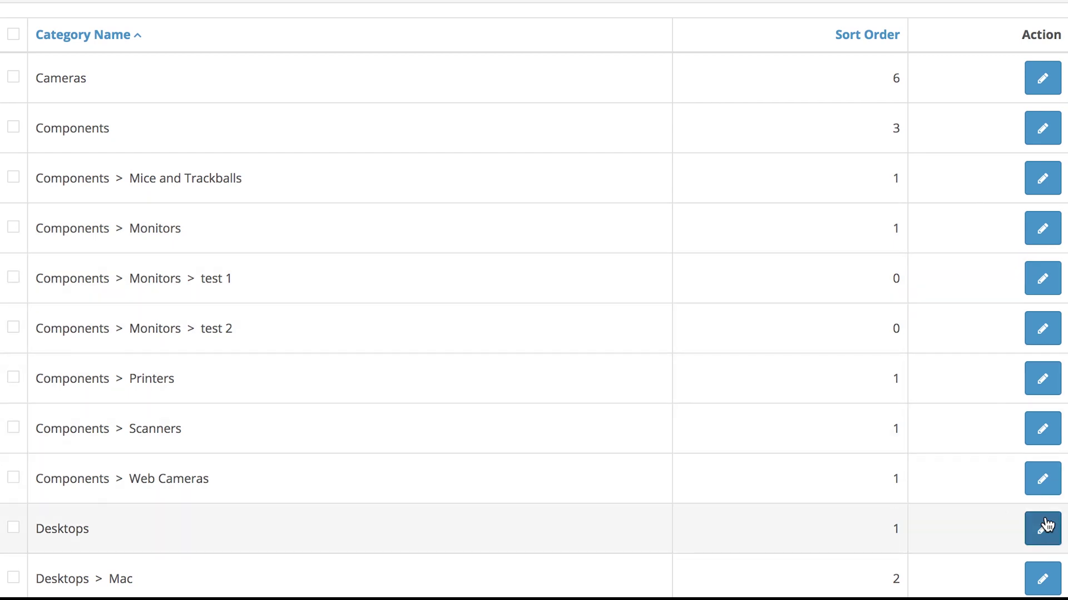
{"action": "left_click", "coordinate": [1045, 527]}
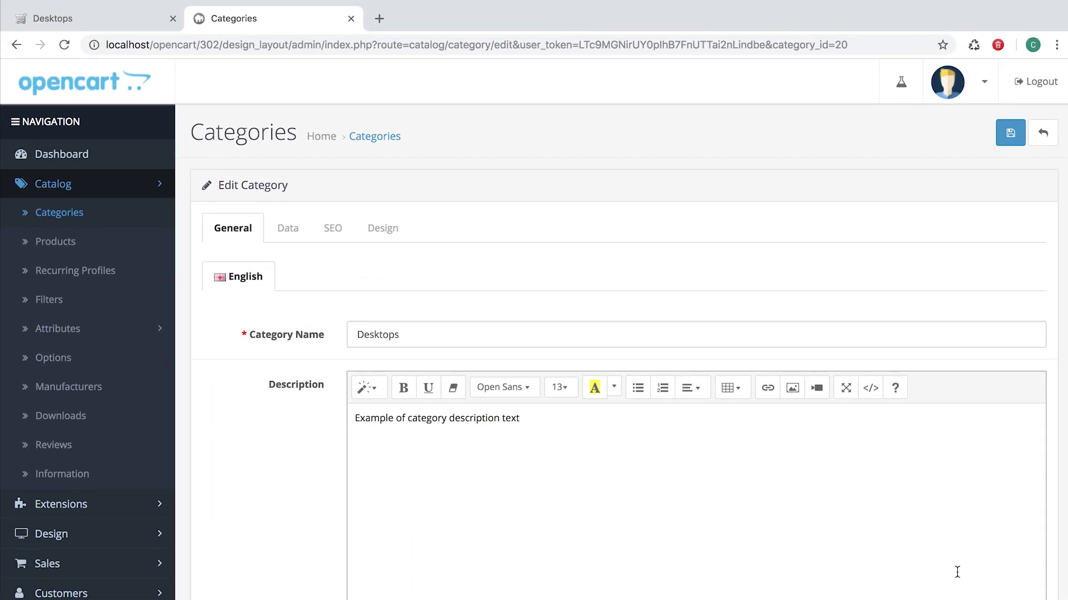
{"action": "left_click", "coordinate": [385, 233]}
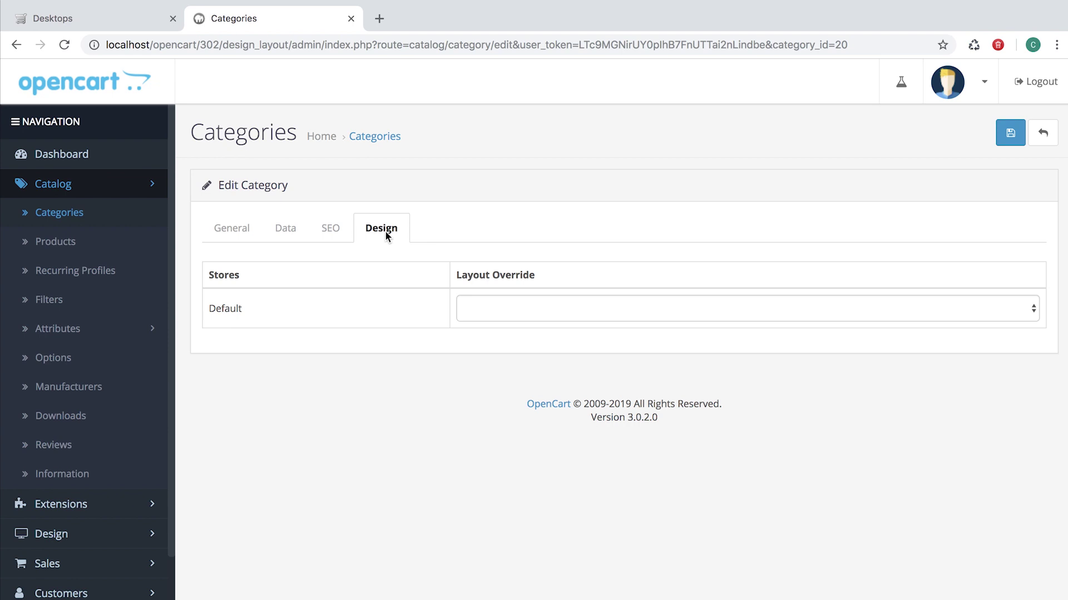
{"action": "left_click", "coordinate": [517, 305]}
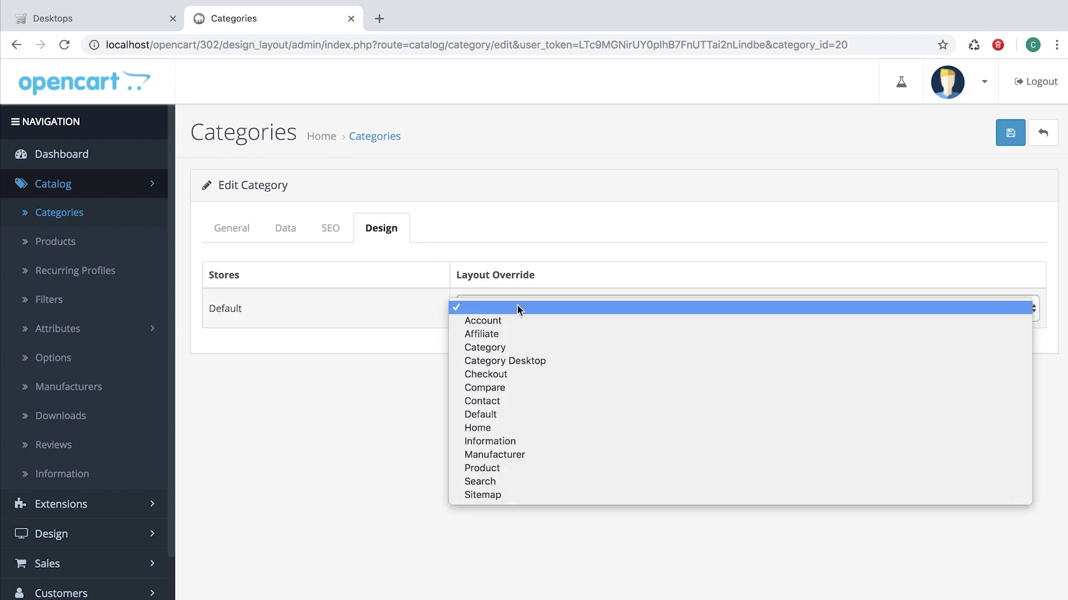
{"action": "left_click", "coordinate": [519, 362]}
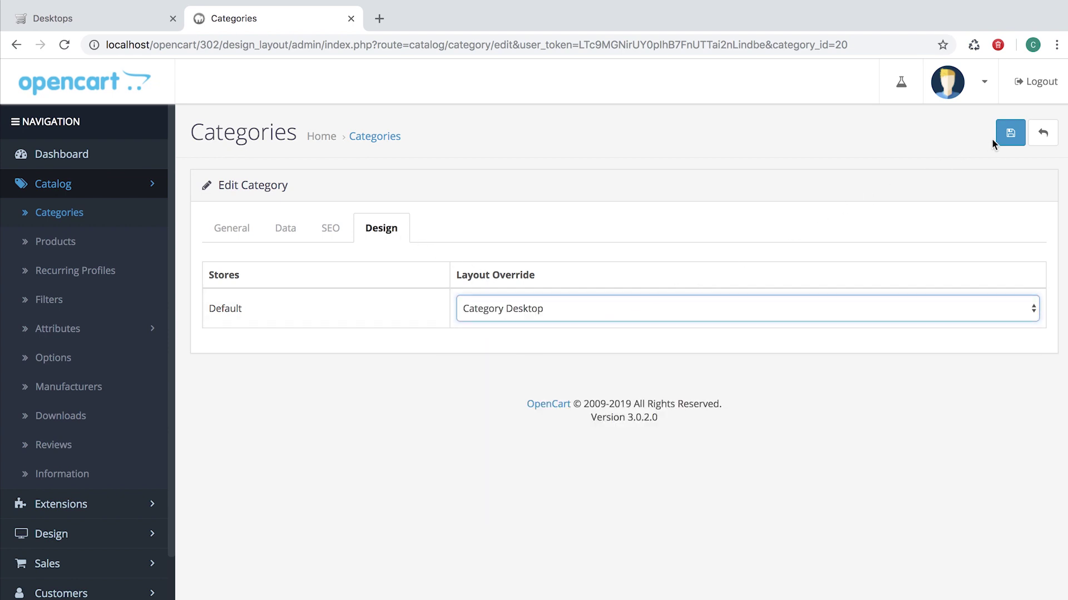
{"action": "left_click", "coordinate": [1009, 134]}
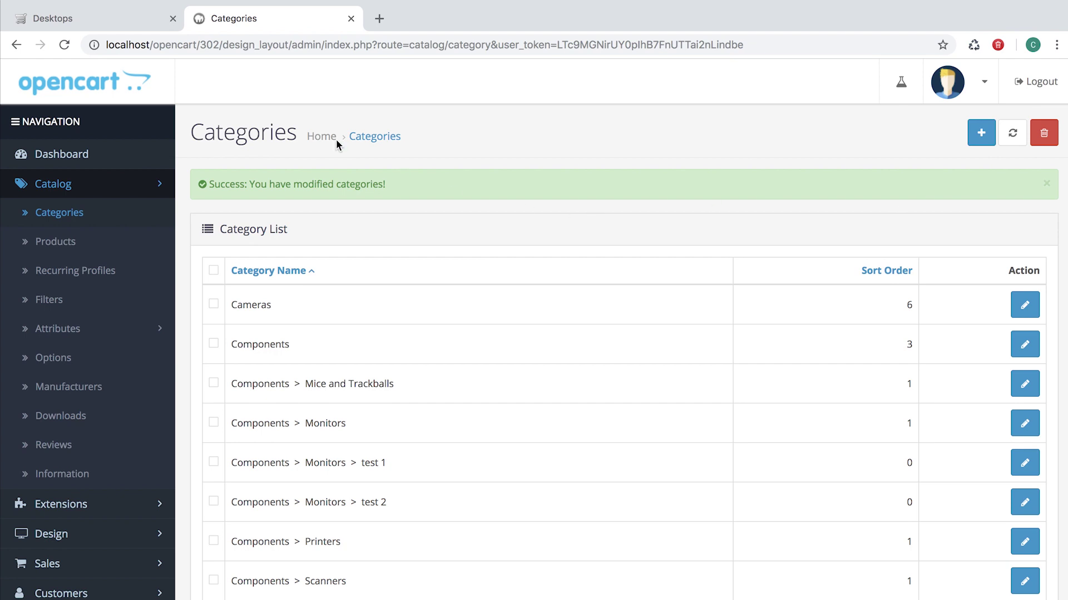
{"action": "left_click", "coordinate": [133, 22]}
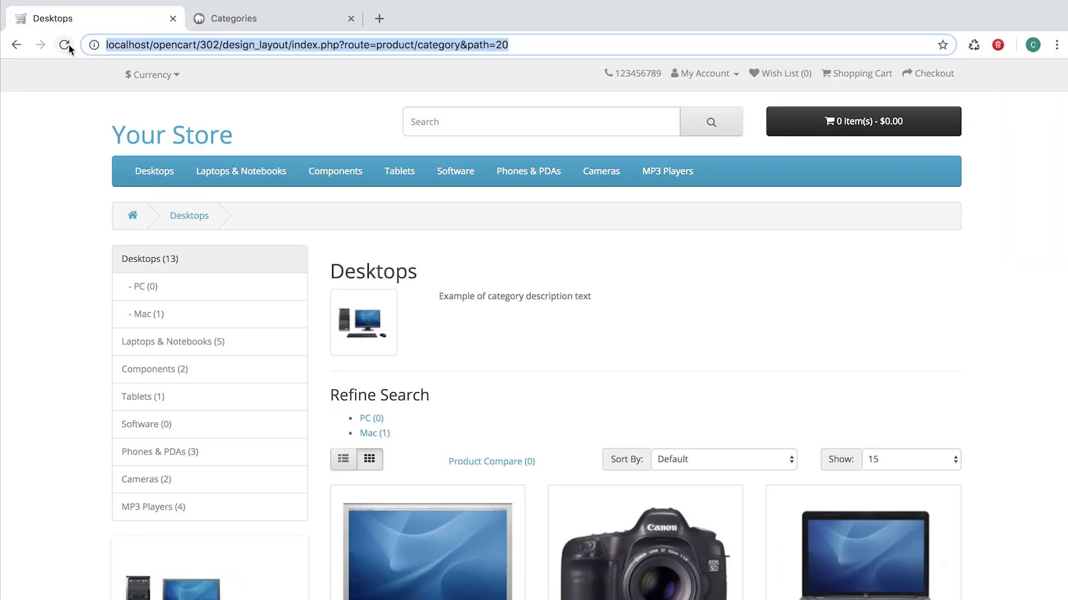
{"action": "left_click", "coordinate": [67, 44]}
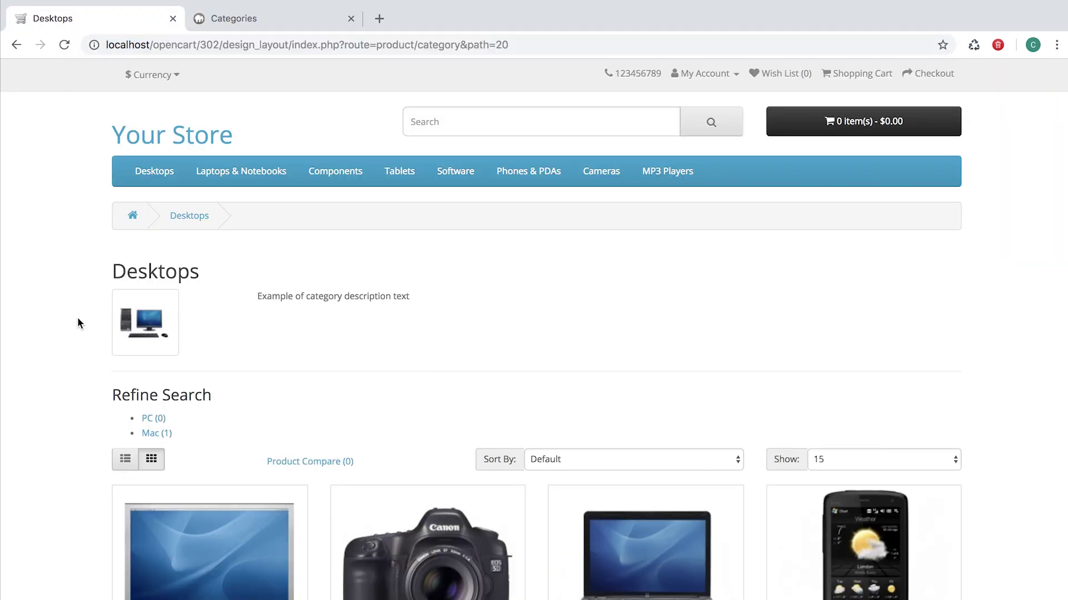
{"action": "left_click", "coordinate": [260, 28]}
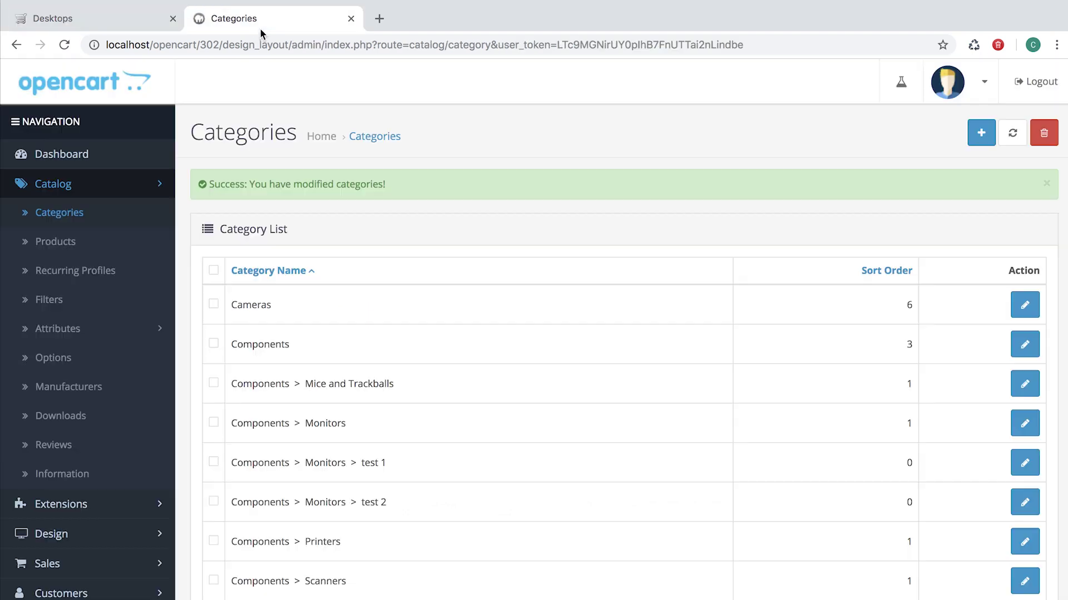
{"action": "left_click", "coordinate": [102, 535]}
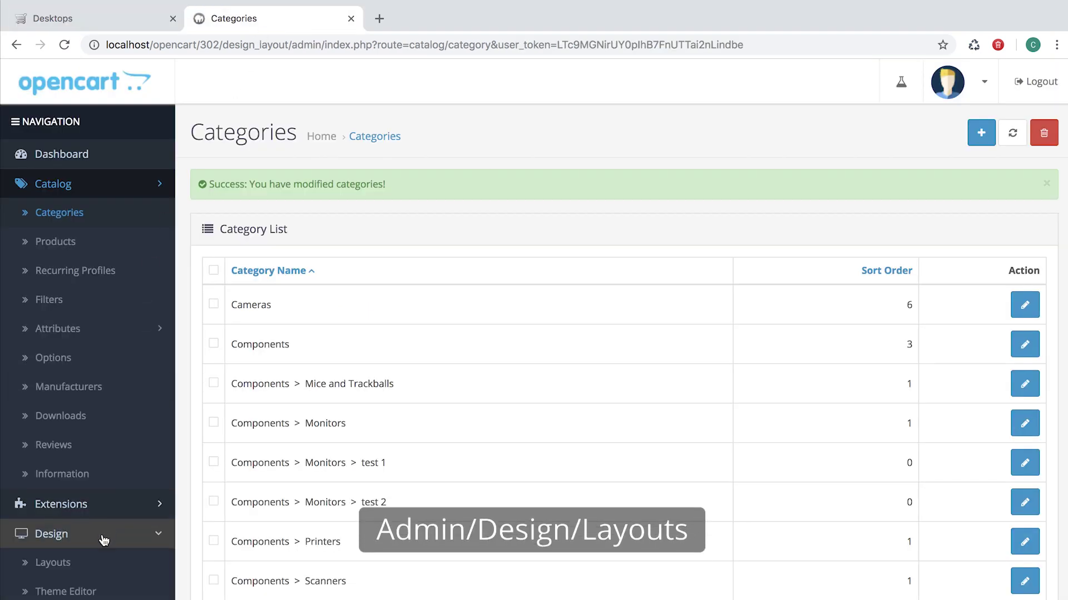
- Edit the Category Desktop layout, adding the Category module to the left column
{"action": "left_click", "coordinate": [96, 569]}
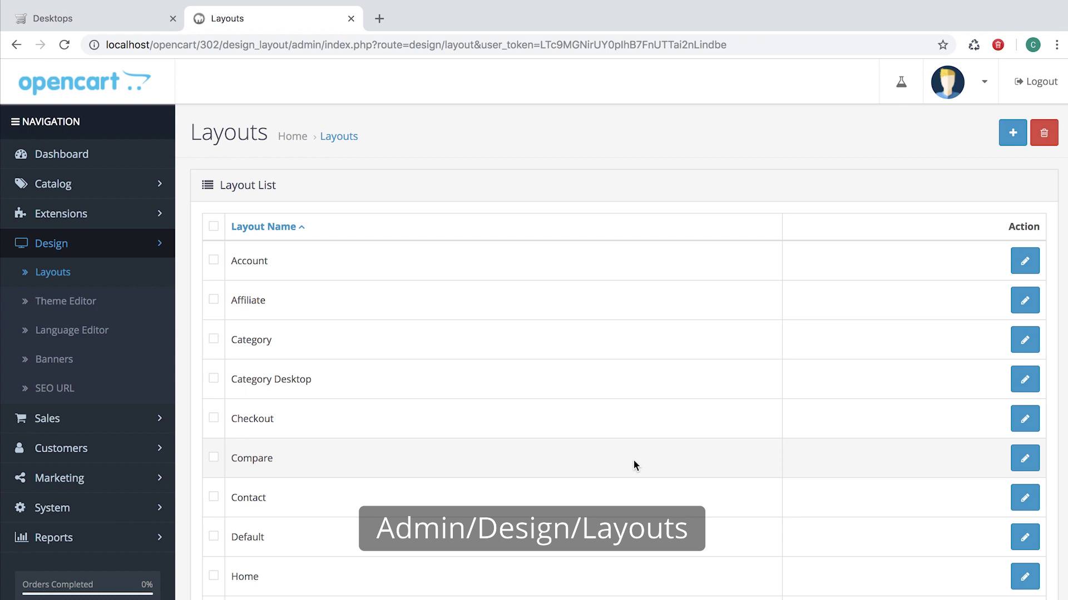
{"action": "left_click", "coordinate": [1024, 379]}
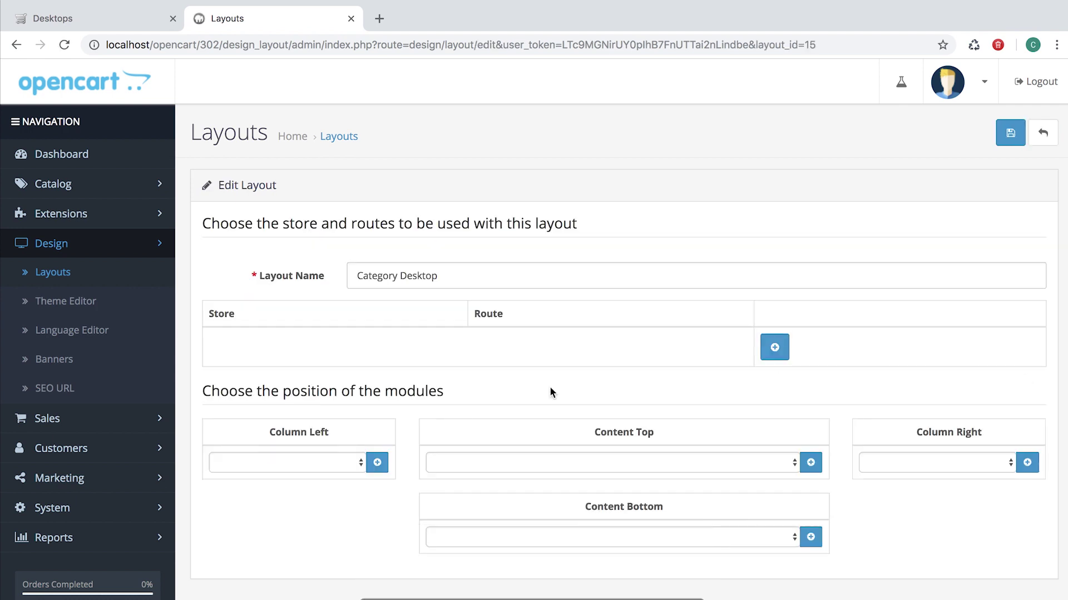
{"action": "left_click", "coordinate": [360, 462]}
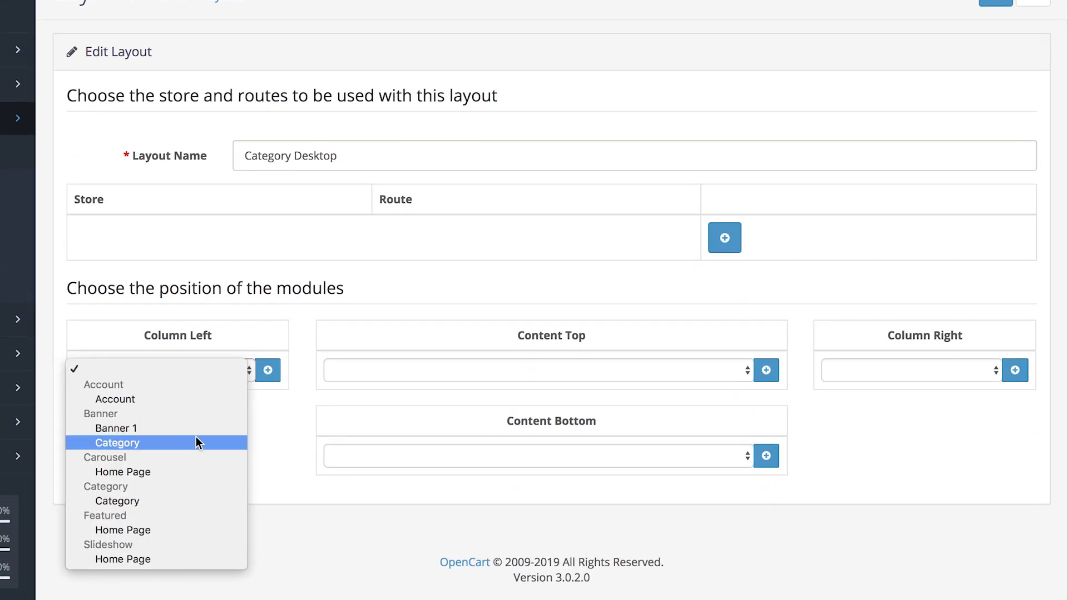
{"action": "left_click", "coordinate": [185, 447]}
{"action": "left_click", "coordinate": [184, 447]}
{"action": "left_click", "coordinate": [268, 370]}
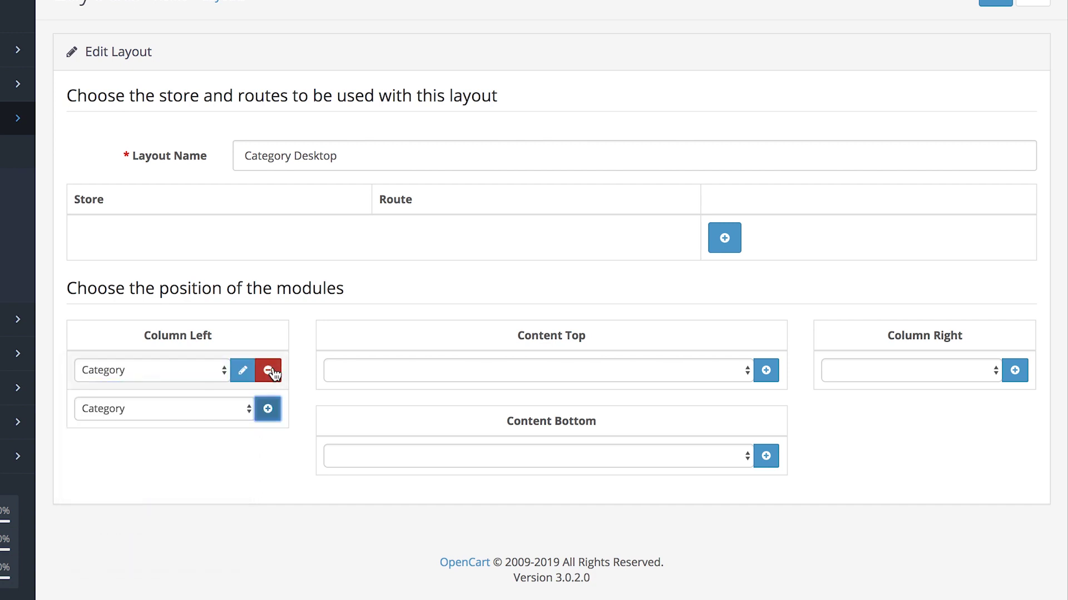
- Add the Home Page slideshow module to content top, save, and view the Desktops storefront
{"action": "left_click", "coordinate": [415, 371]}
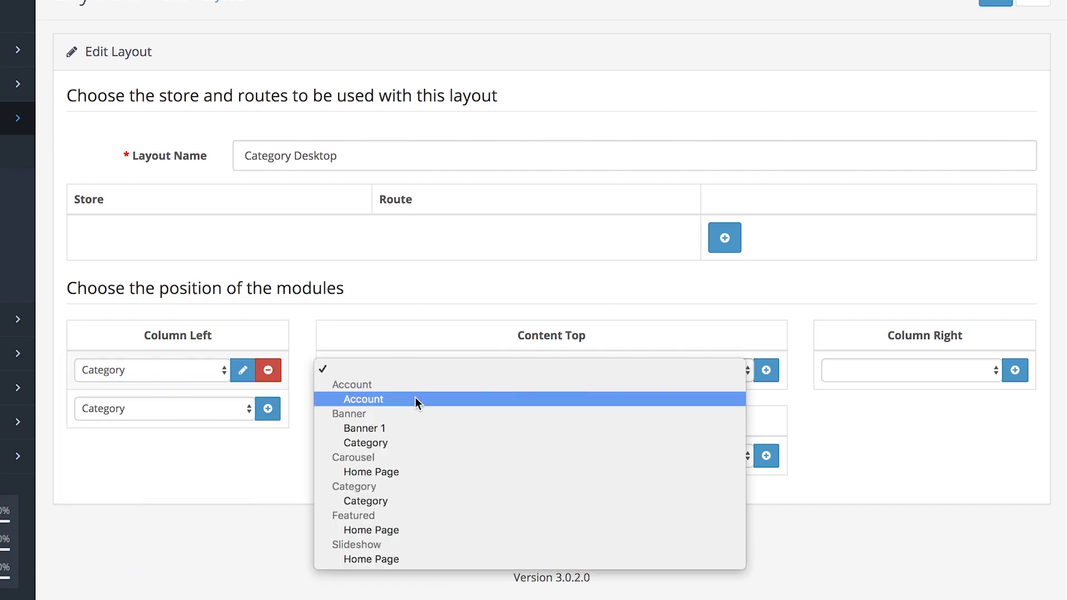
{"action": "left_click", "coordinate": [388, 561]}
{"action": "left_click", "coordinate": [767, 372]}
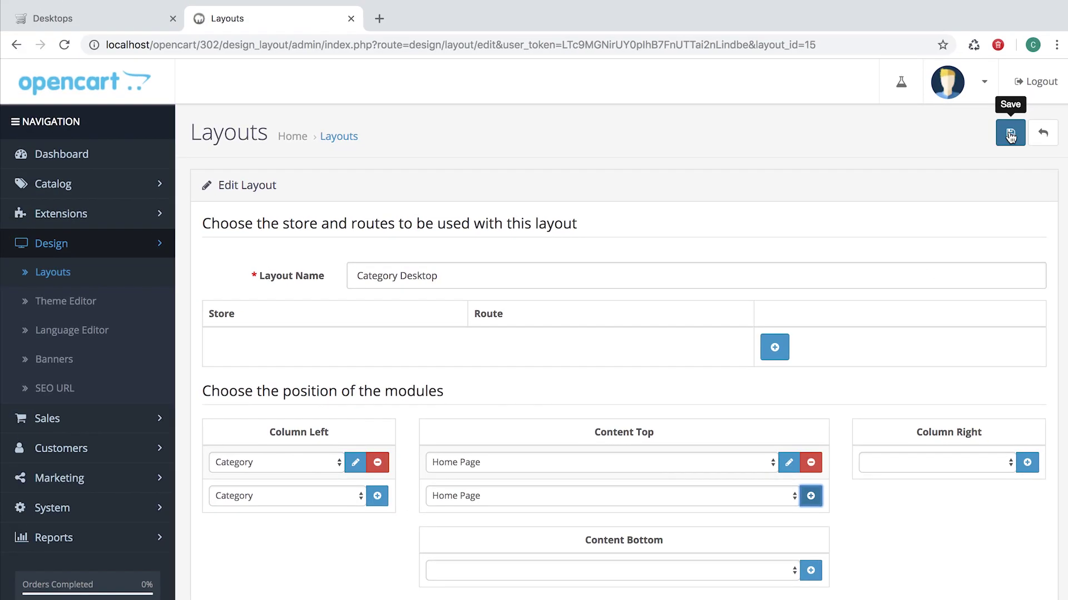
{"action": "left_click", "coordinate": [1011, 133]}
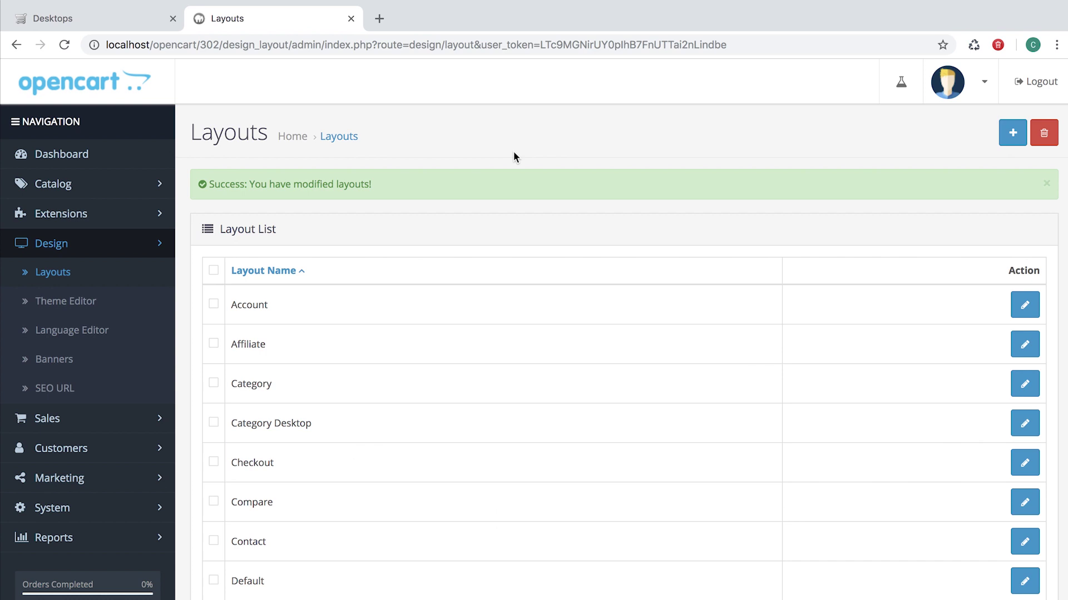
{"action": "left_click", "coordinate": [100, 18]}
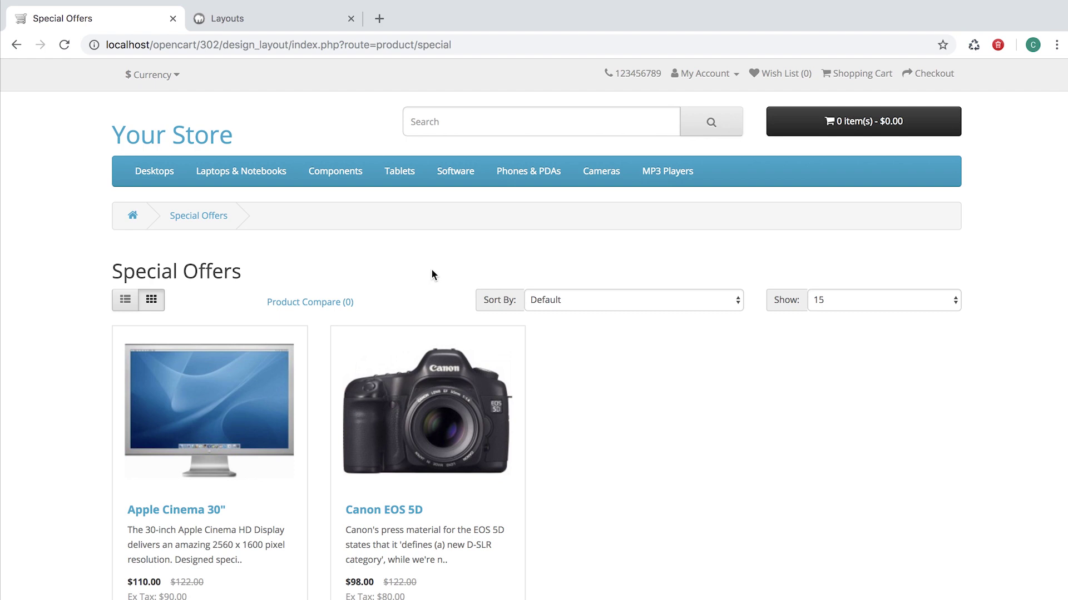
- Highlight the product/special route in the Special Offers address, then return to admin layouts
{"action": "left_click_drag", "start_coordinate": [377, 45], "coordinate": [489, 45]}
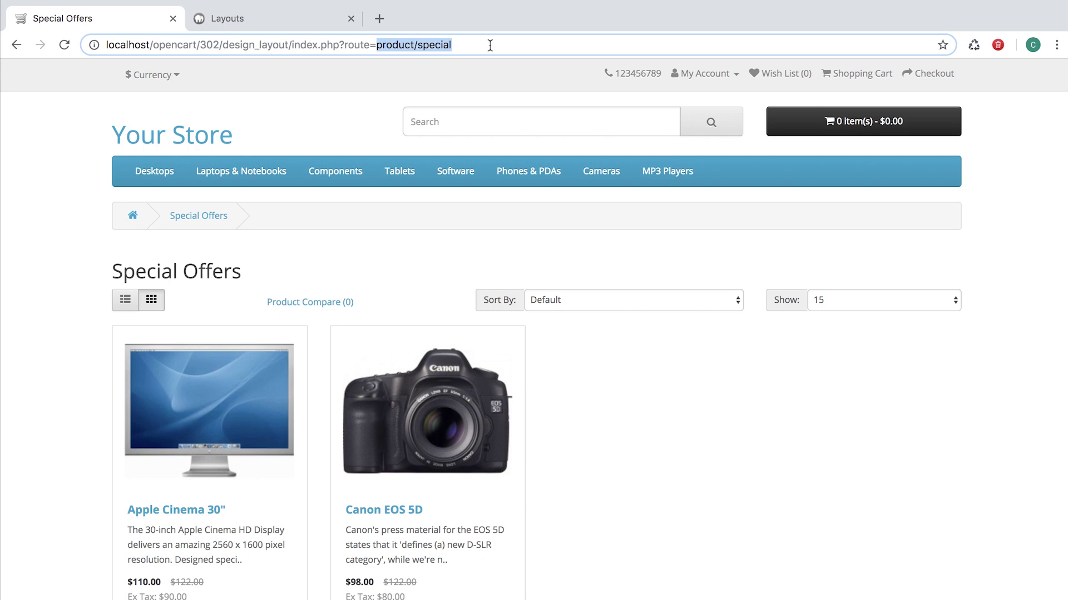
{"action": "left_click", "coordinate": [265, 30]}
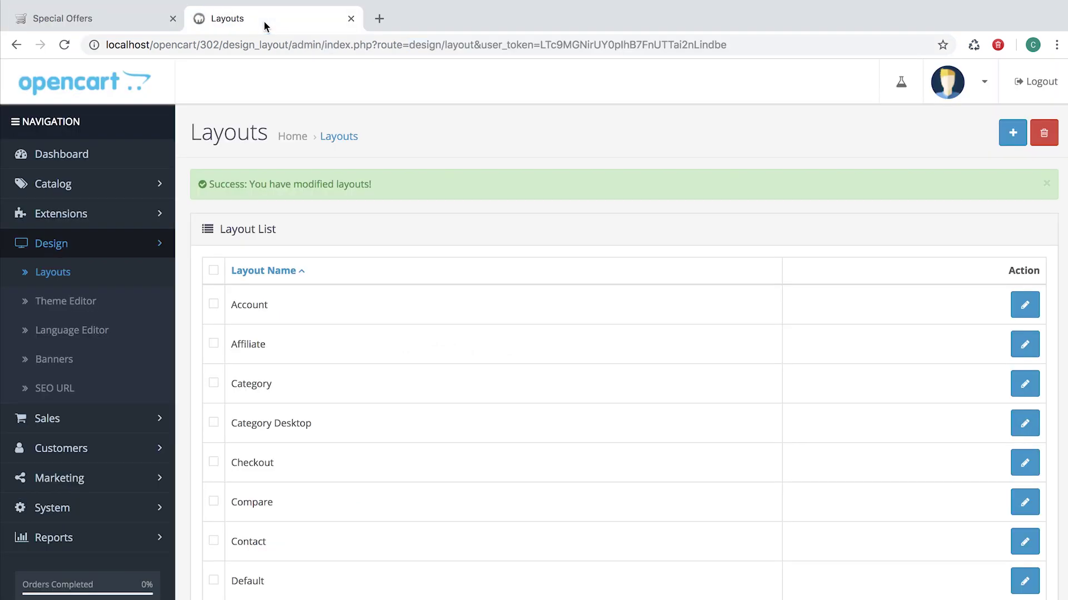
- Start a new layout named Special with the route product/special
{"action": "left_click", "coordinate": [1017, 139]}
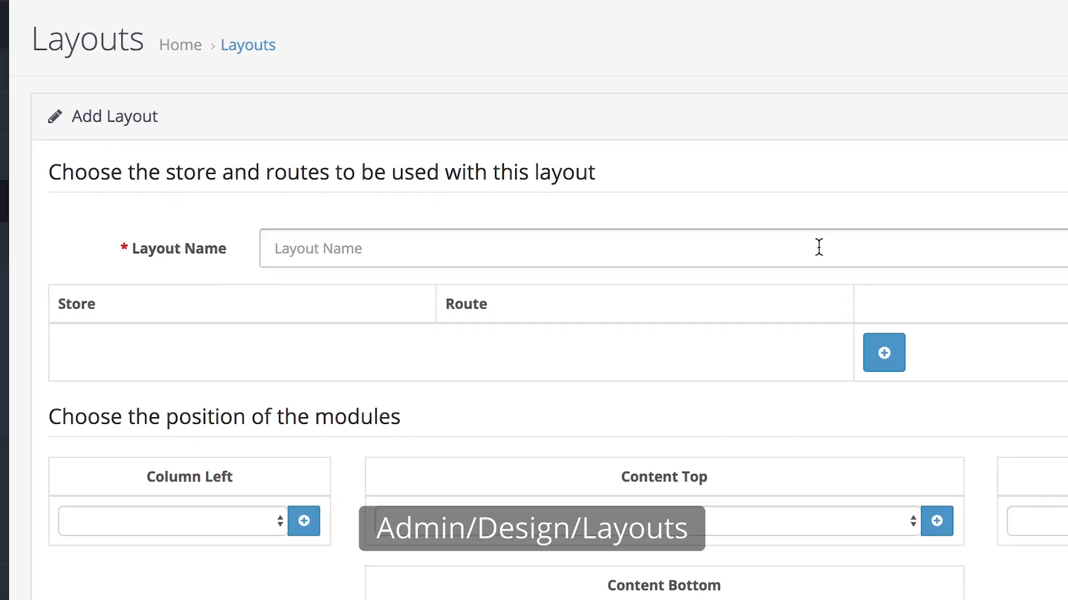
{"action": "left_click", "coordinate": [734, 271]}
{"action": "type", "text": "Special"}
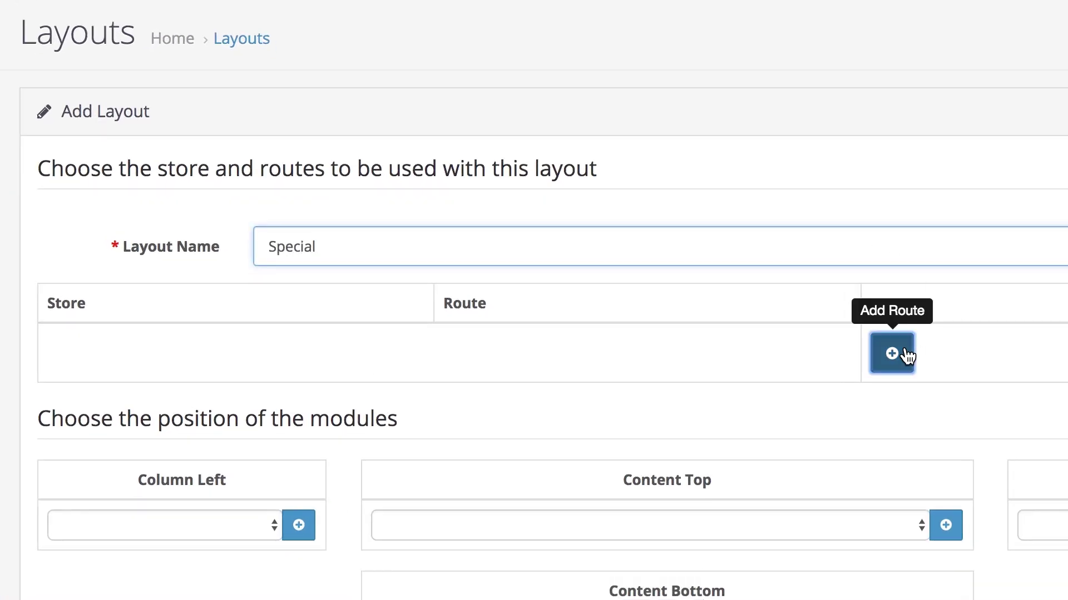
{"action": "left_click", "coordinate": [906, 354]}
{"action": "left_click", "coordinate": [814, 356]}
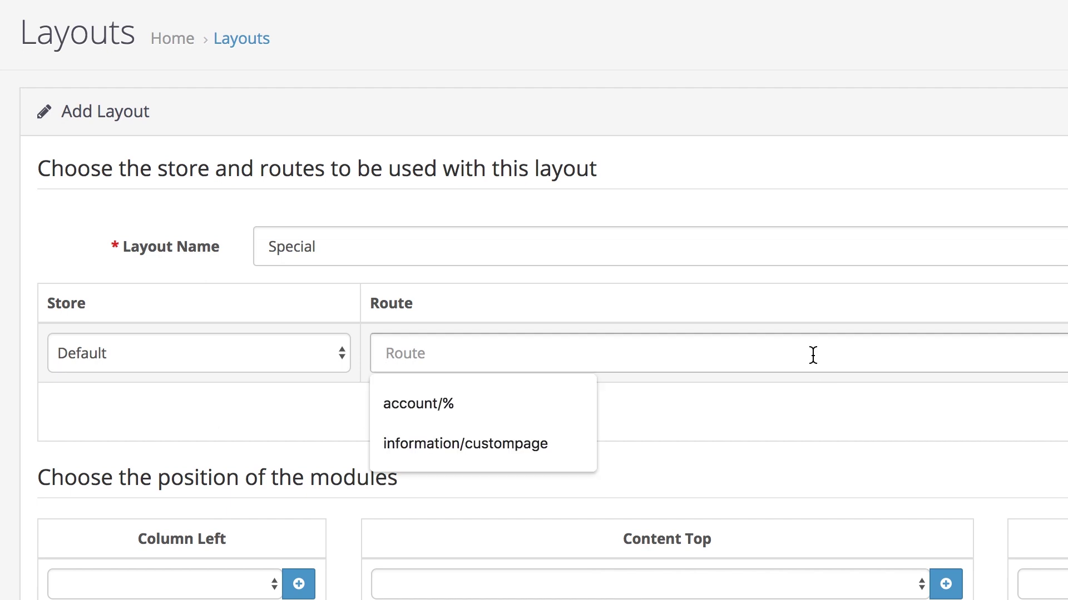
{"action": "type", "text": "product/special"}
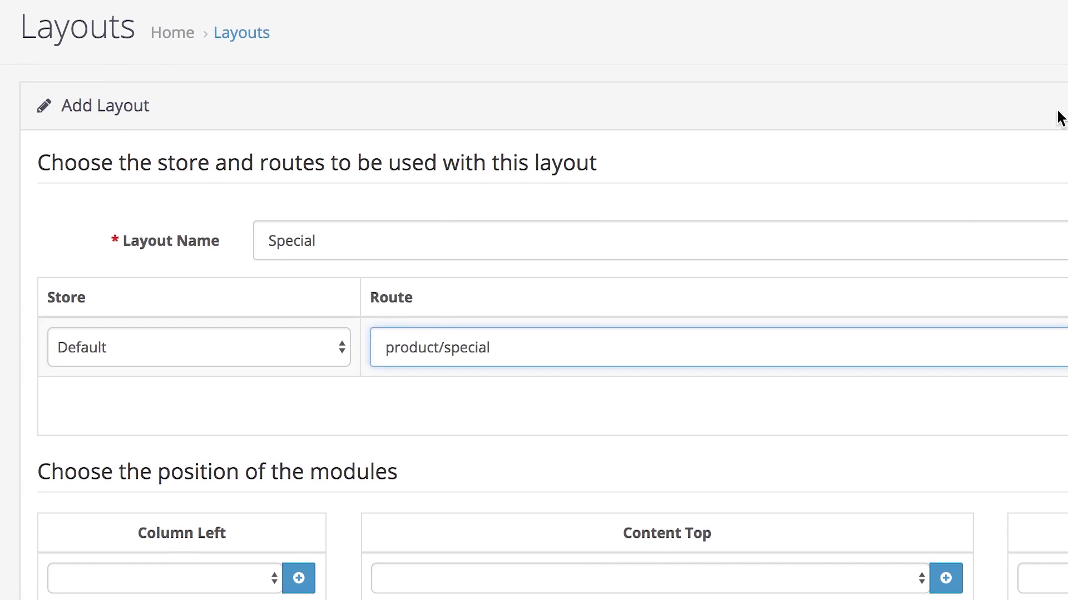
{"action": "scroll", "coordinate": [744, 219], "scroll_direction": "down", "scroll_amount": 2}
{"action": "scroll", "coordinate": [331, 475], "scroll_direction": "down", "scroll_amount": 3}
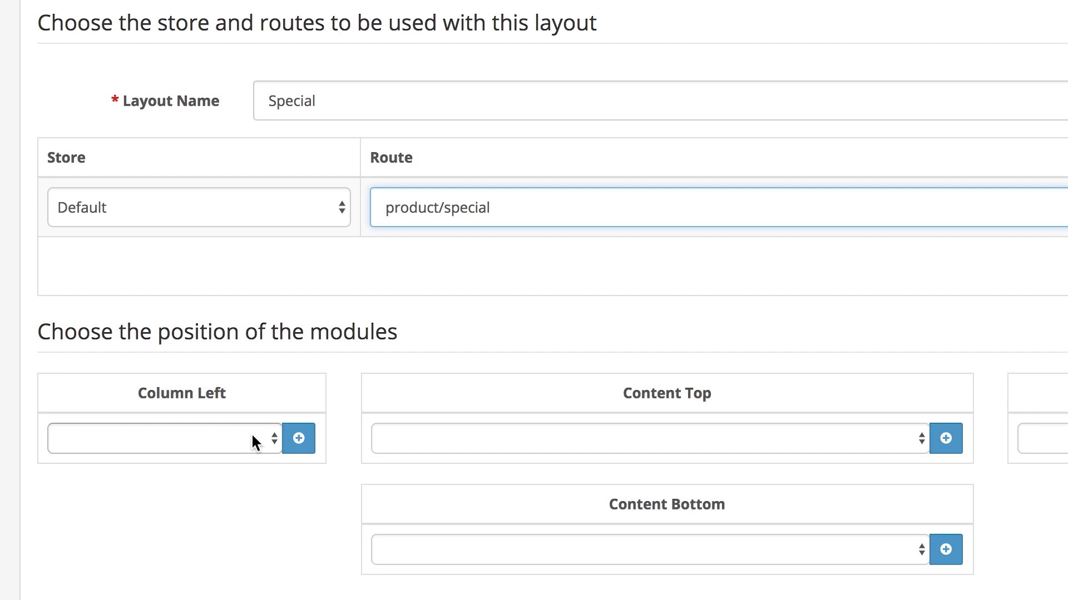
- Put the Category module in the Special layout's left column and save it
{"action": "left_click", "coordinate": [255, 438]}
{"action": "left_click", "coordinate": [204, 486]}
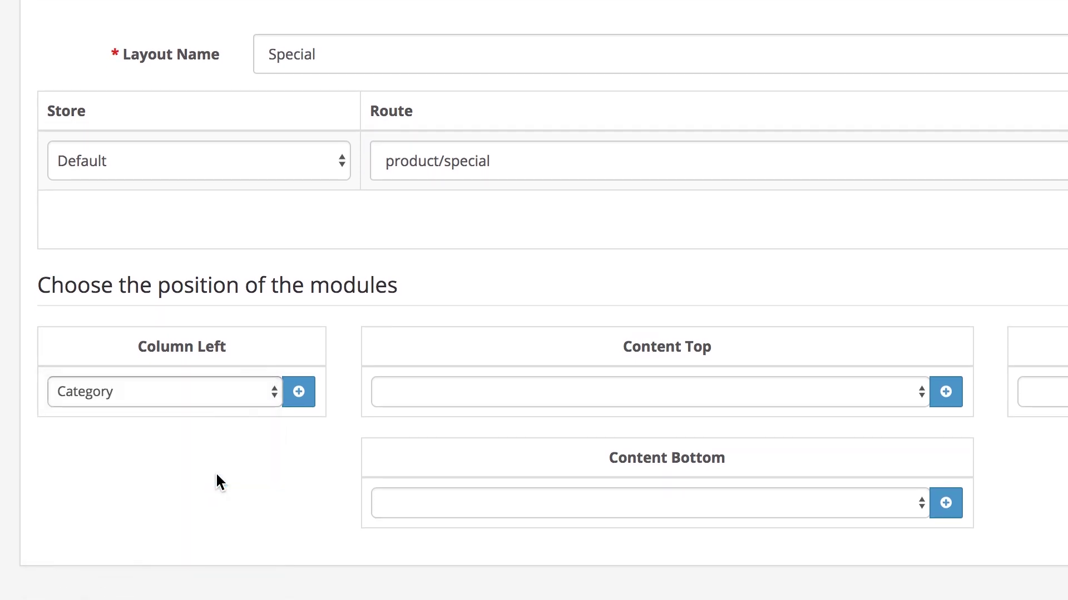
{"action": "left_click", "coordinate": [299, 392]}
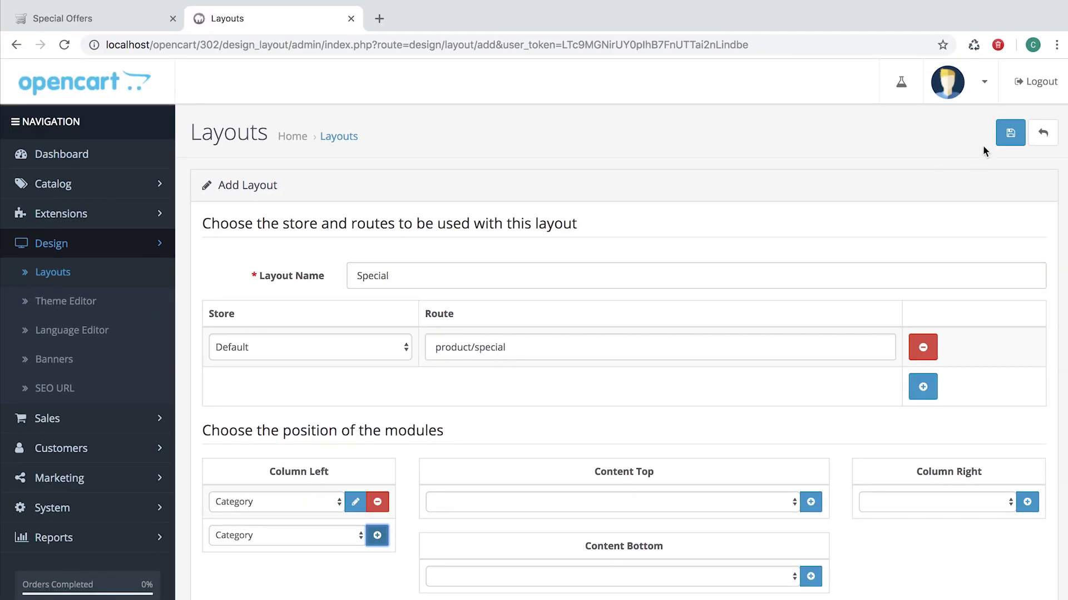
{"action": "left_click", "coordinate": [1002, 140]}
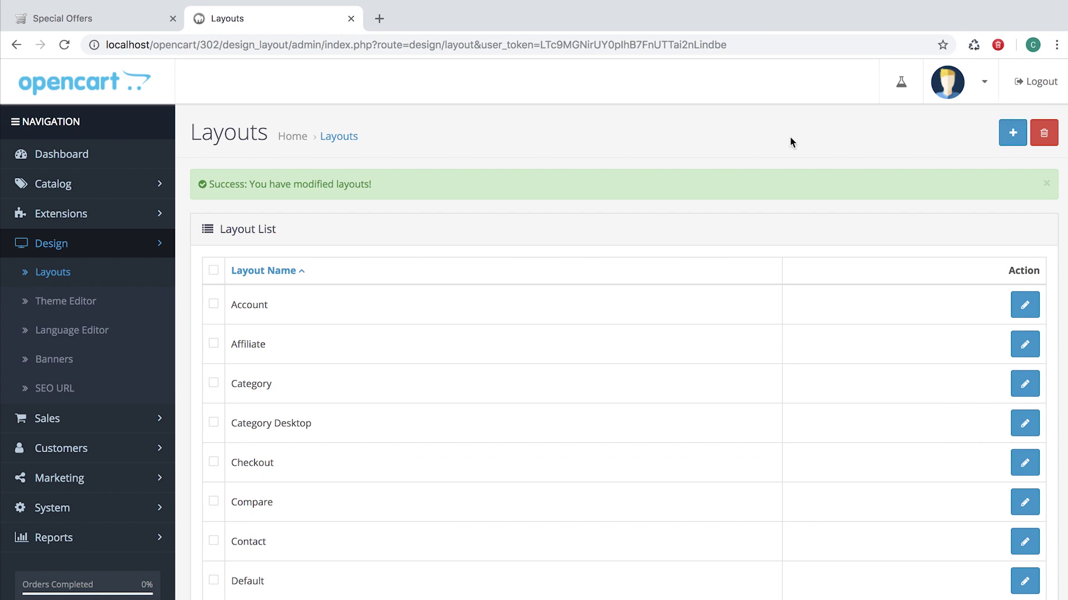
- Reload the Special Offers storefront page to check the new left-column Category module
{"action": "left_click", "coordinate": [130, 18]}
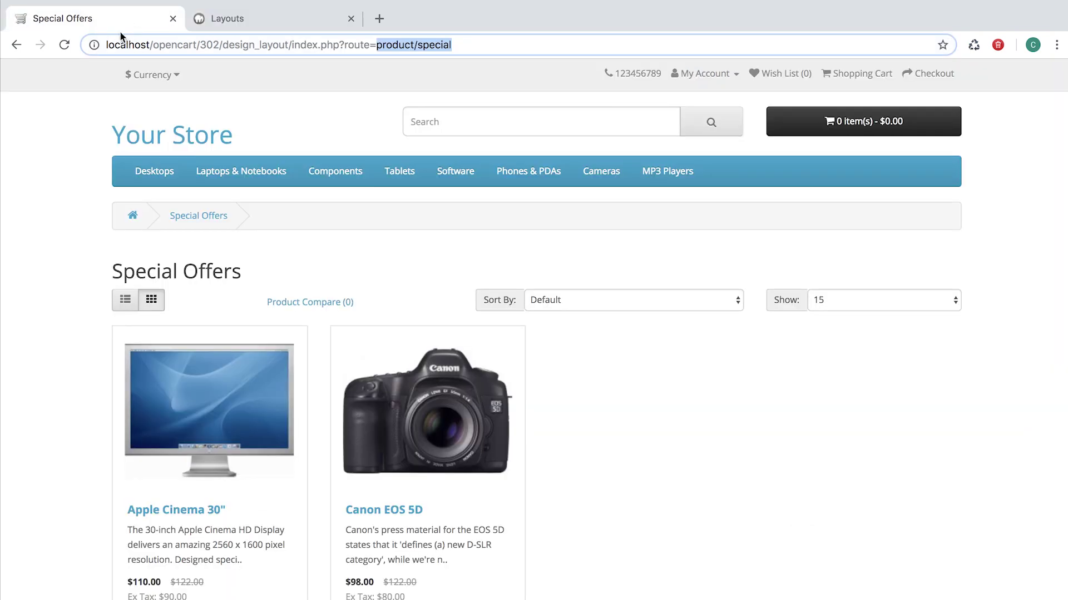
{"action": "left_click", "coordinate": [65, 45]}
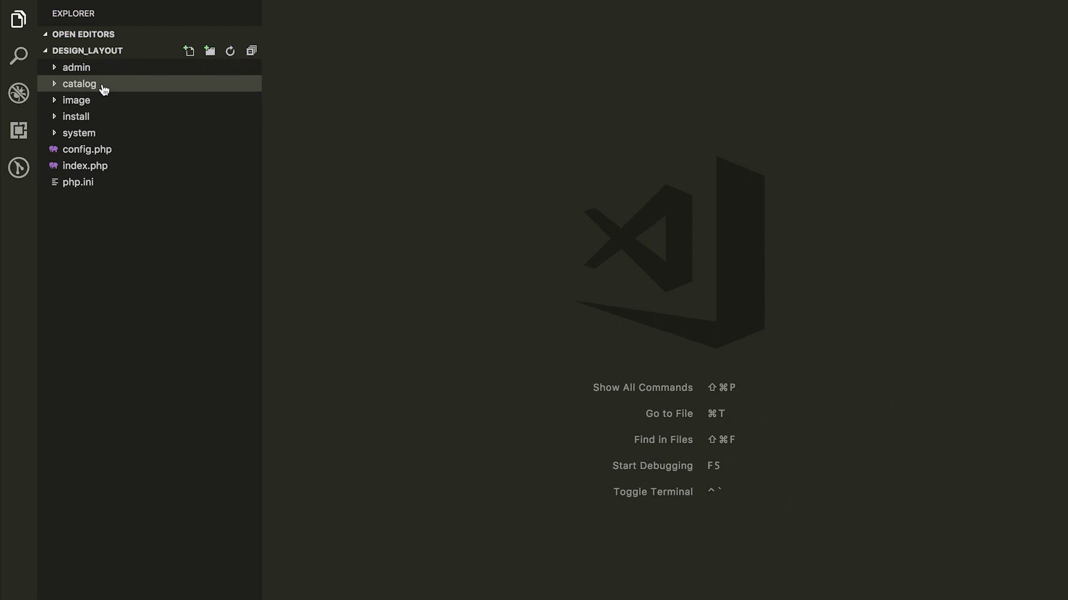
- Create an empty offer.php file in catalog/controller/information
{"action": "left_click", "coordinate": [103, 89]}
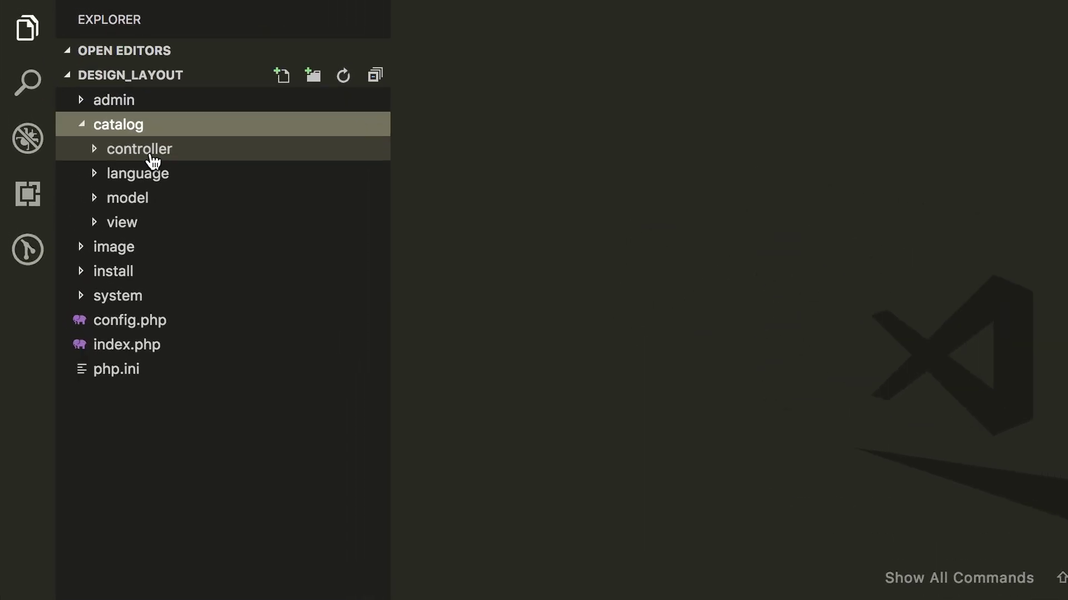
{"action": "left_click", "coordinate": [153, 161]}
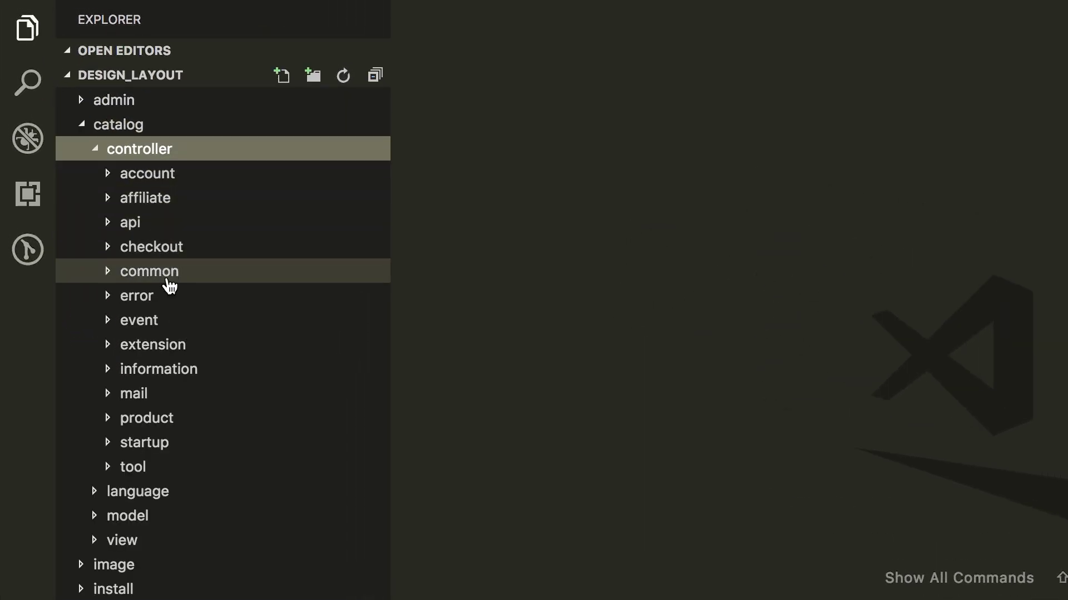
{"action": "left_click", "coordinate": [161, 376]}
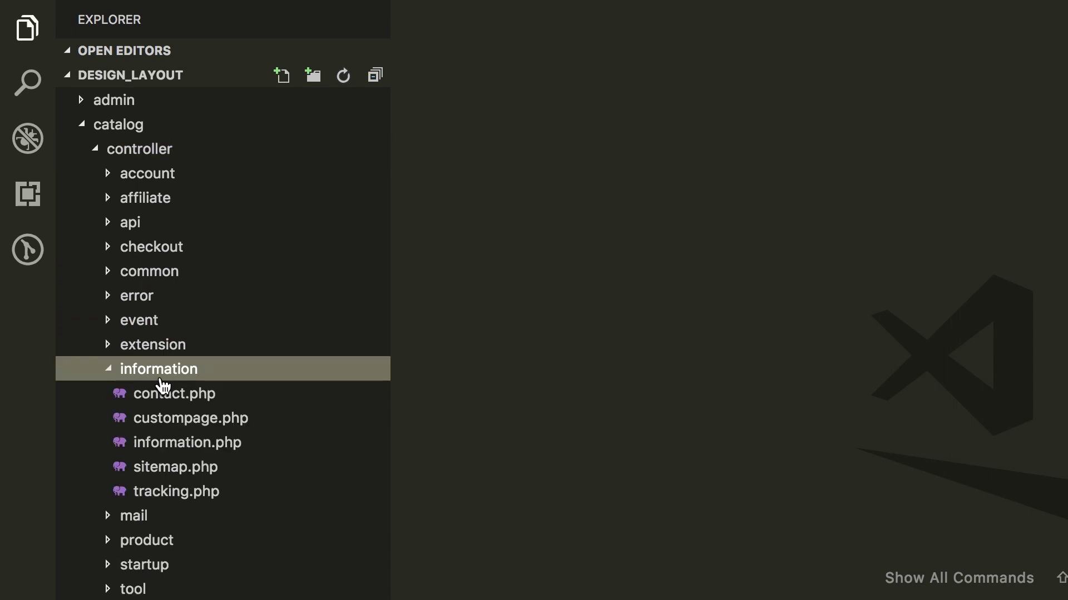
{"action": "right_click", "coordinate": [160, 383]}
{"action": "left_click", "coordinate": [189, 387]}
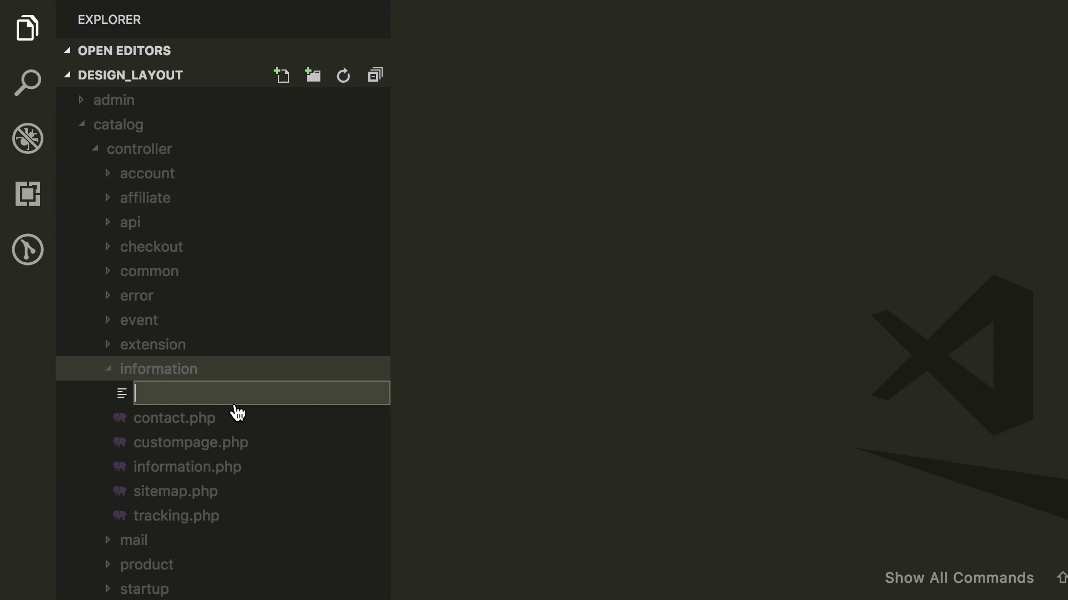
{"action": "type", "text": "offer.p"}
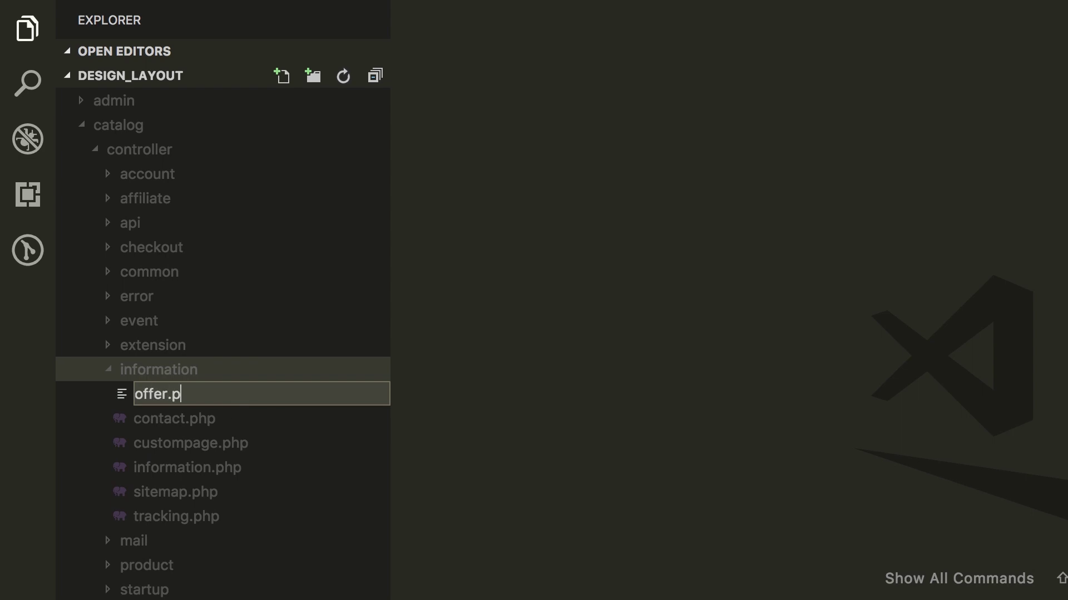
{"action": "type", "text": "hp"}
{"action": "key", "text": "Return"}
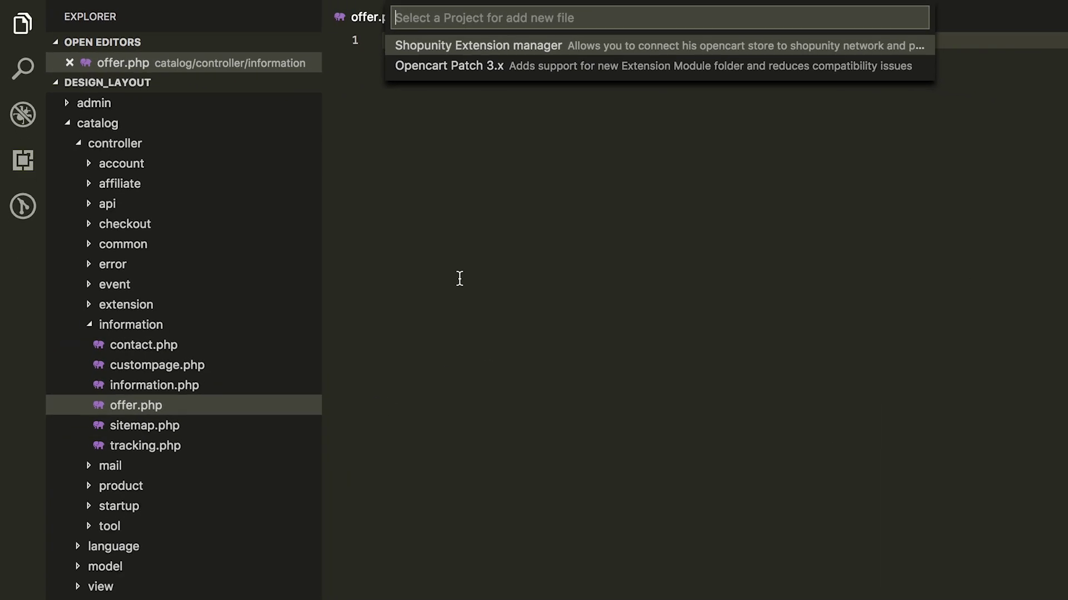
{"action": "key", "text": "Escape"}
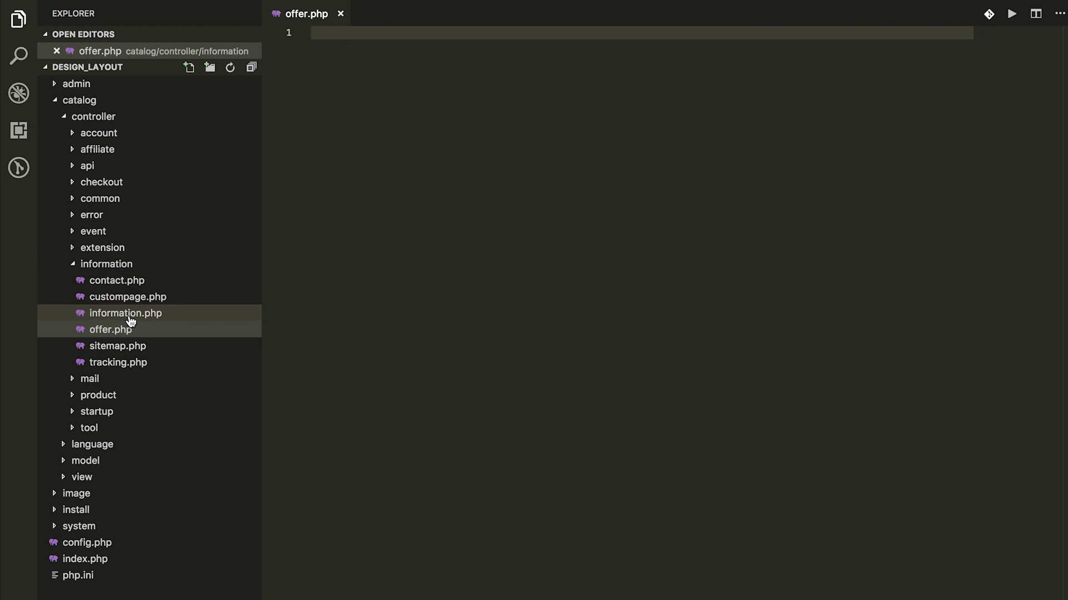
- Select and copy all of contact.php's code, then return to offer.php
{"action": "left_click", "coordinate": [130, 321]}
{"action": "left_click", "coordinate": [458, 235]}
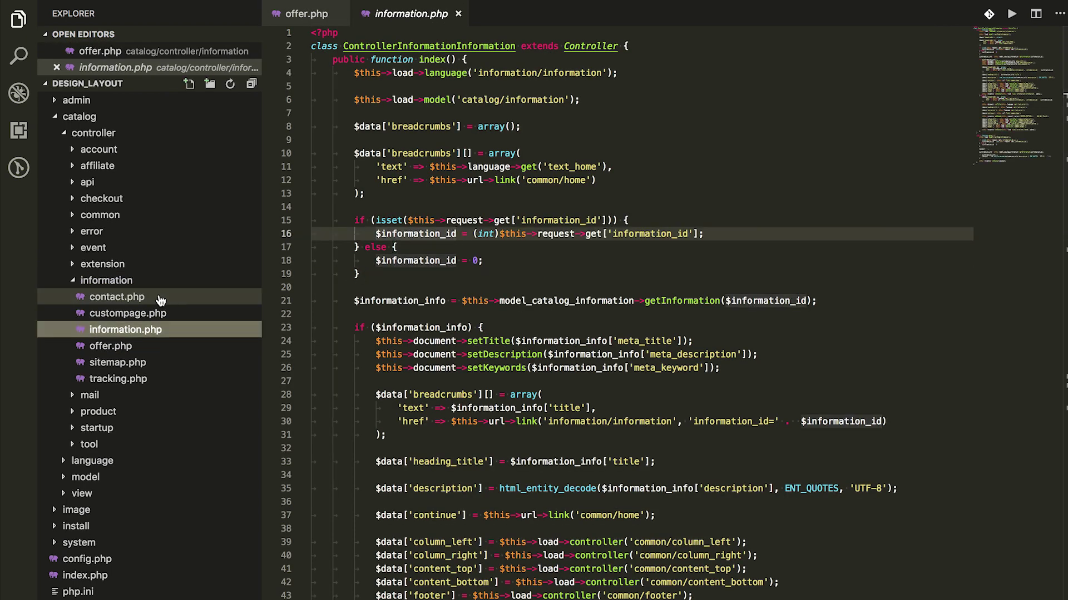
{"action": "left_click", "coordinate": [117, 297]}
{"action": "key", "text": "ctrl+a"}
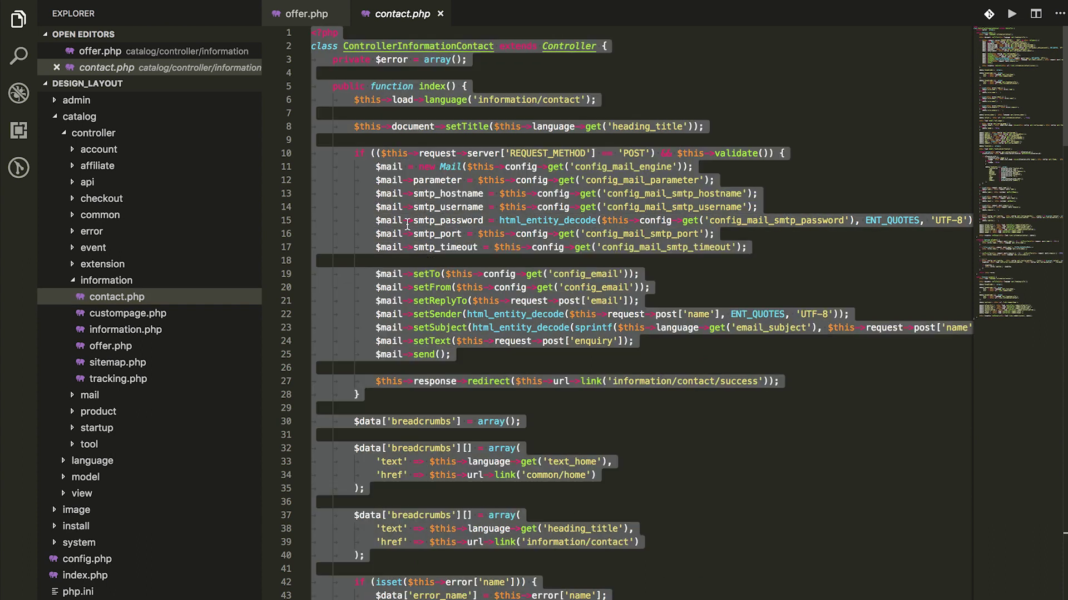
{"action": "left_click", "coordinate": [313, 13]}
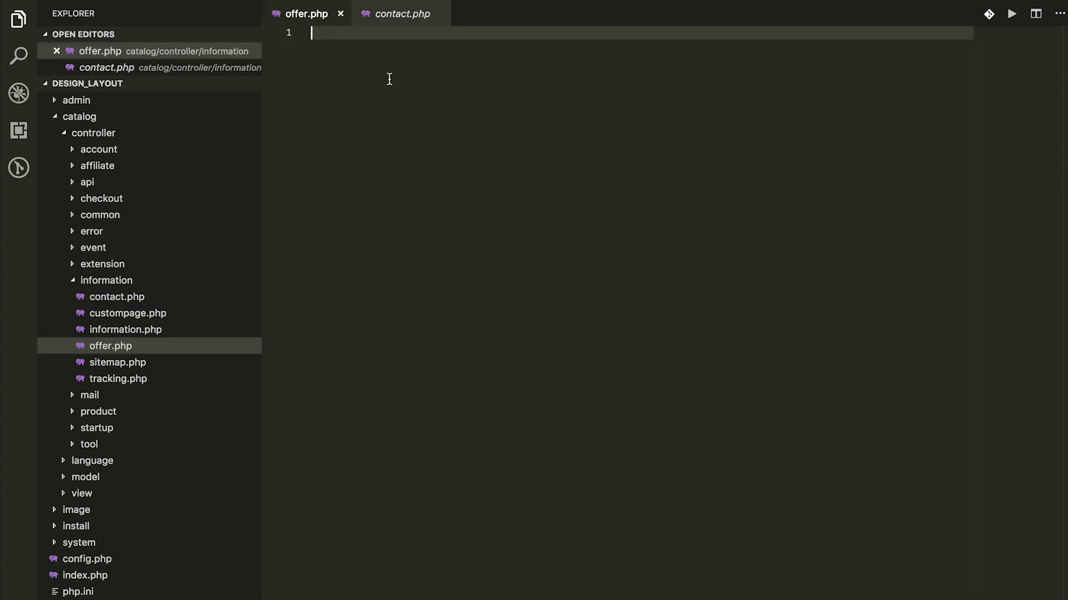
- Paste contact.php's code into offer.php and delete its success and validate functions
{"action": "key", "text": "ctrl+v"}
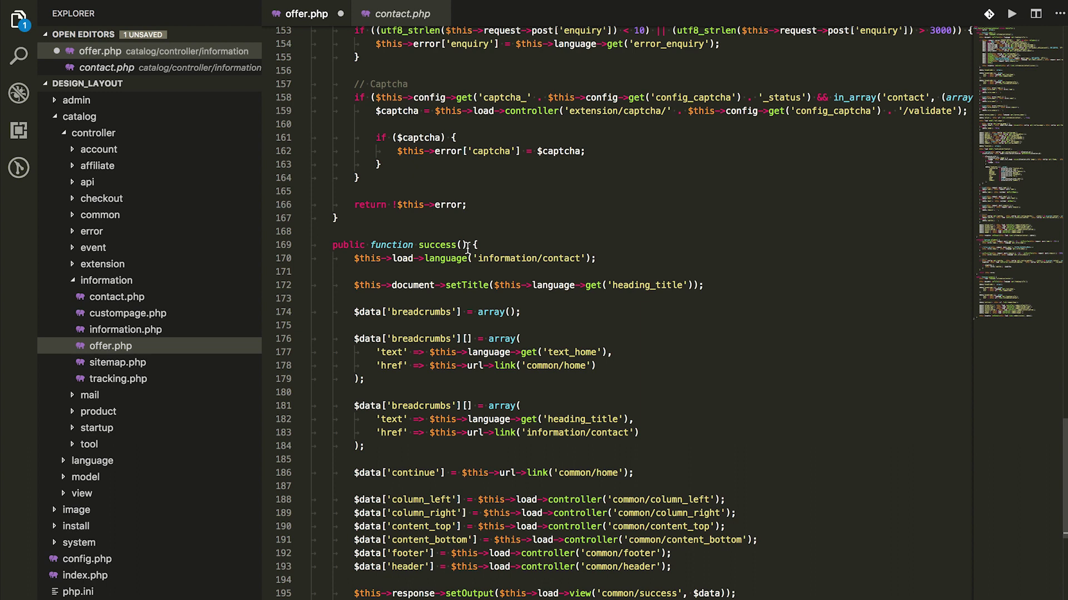
{"action": "left_click_drag", "start_coordinate": [360, 230], "coordinate": [359, 597]}
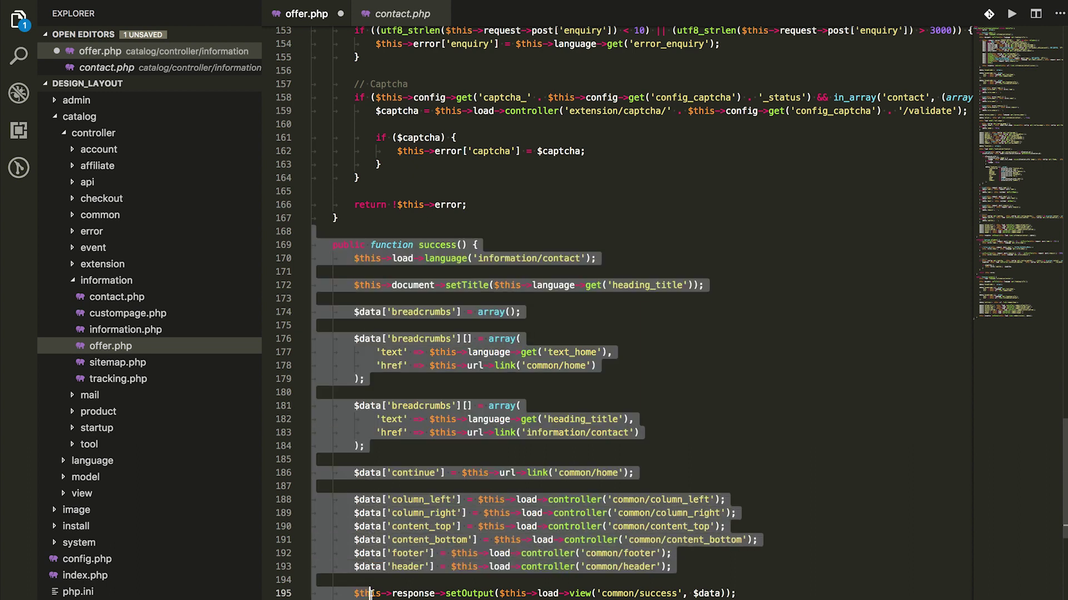
{"action": "key", "text": "BackSpace"}
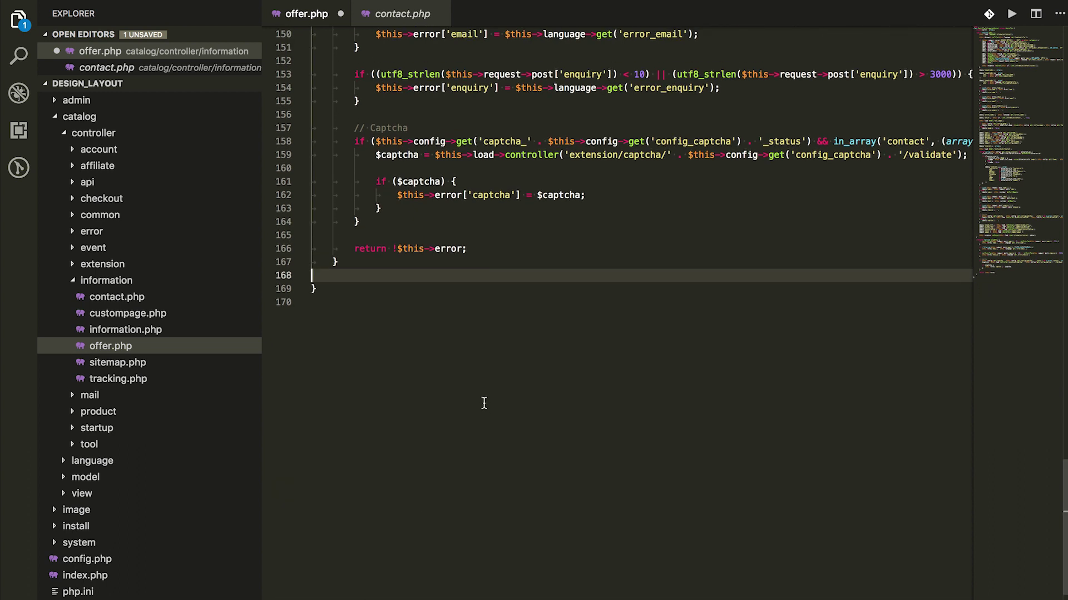
{"action": "scroll", "coordinate": [400, 376], "scroll_direction": "up", "scroll_amount": 7}
{"action": "left_click_drag", "start_coordinate": [321, 167], "coordinate": [378, 494]}
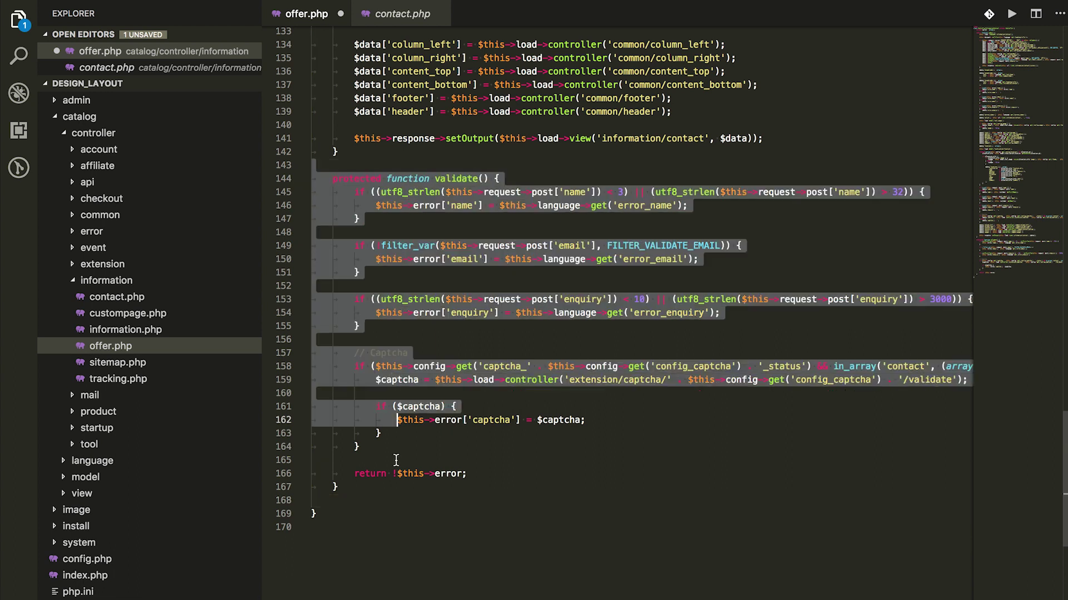
{"action": "key", "text": "BackSpace"}
{"action": "scroll", "coordinate": [379, 495], "scroll_direction": "up", "scroll_amount": 10}
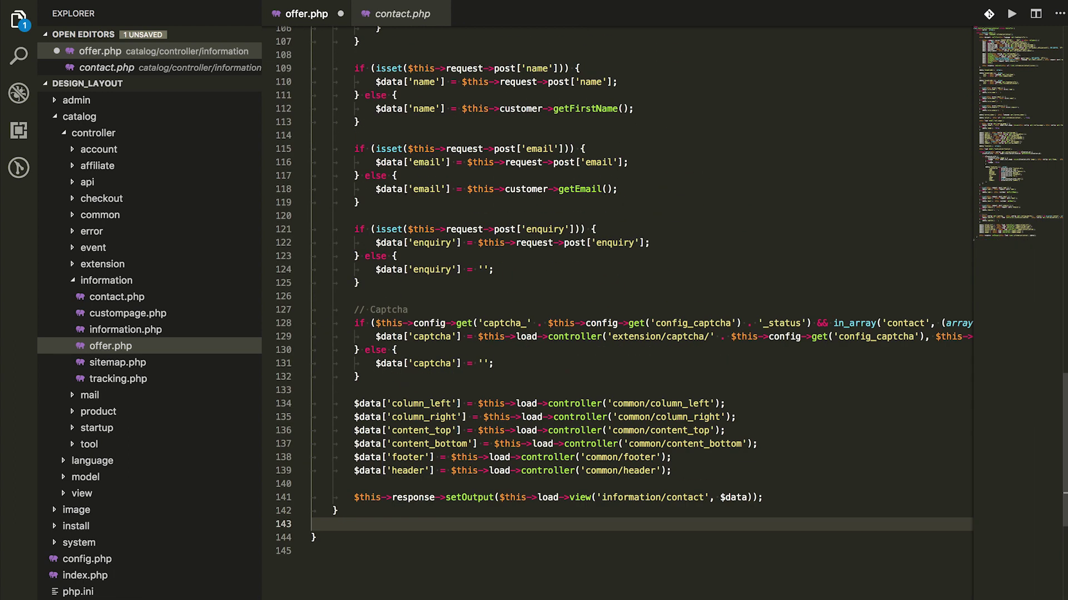
{"action": "scroll", "coordinate": [377, 495], "scroll_direction": "up", "scroll_amount": 2}
- Remove the locations, error, form and mail-sending blocks from index(), plus the leftover blank line
{"action": "left_click", "coordinate": [382, 479]}
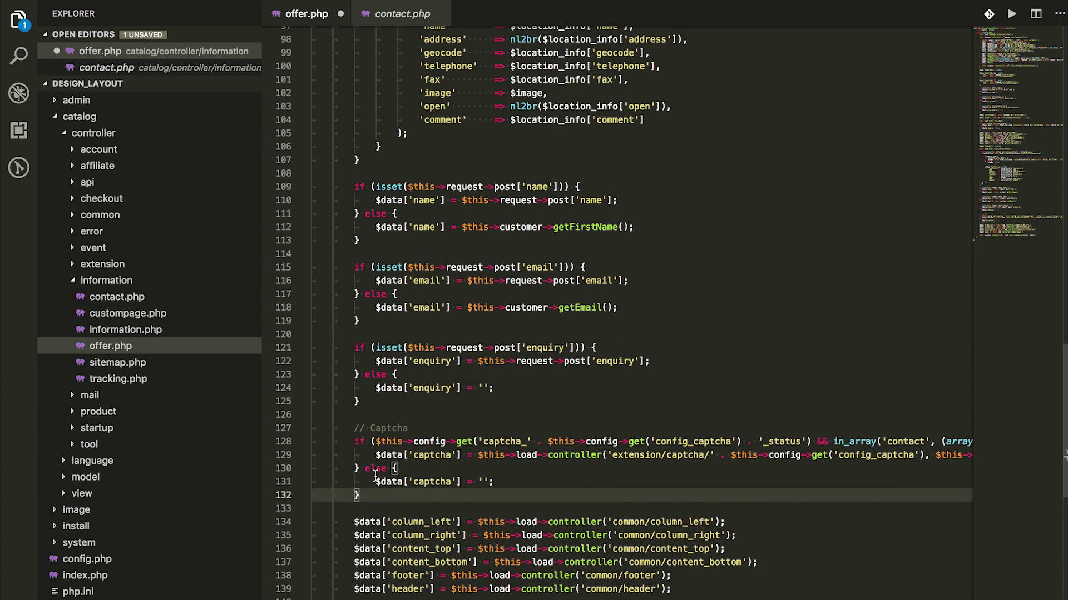
{"action": "scroll", "coordinate": [376, 472], "scroll_direction": "up", "scroll_amount": 5}
{"action": "scroll", "coordinate": [370, 383], "scroll_direction": "up", "scroll_amount": 1}
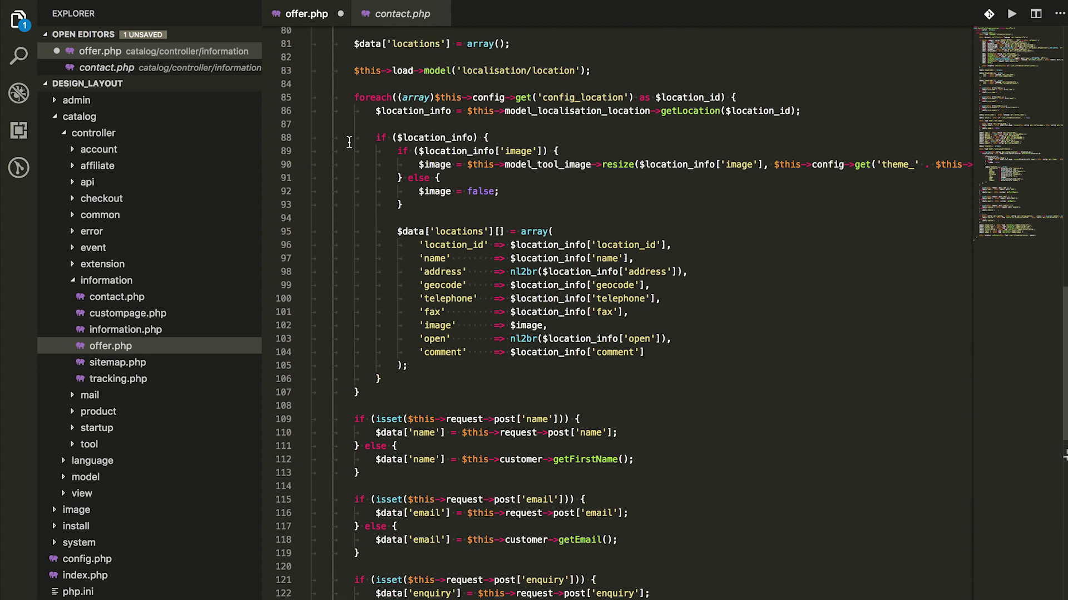
{"action": "left_click_drag", "start_coordinate": [352, 100], "coordinate": [361, 392]}
{"action": "key", "text": "BackSpace"}
{"action": "scroll", "coordinate": [361, 392], "scroll_direction": "up", "scroll_amount": 1}
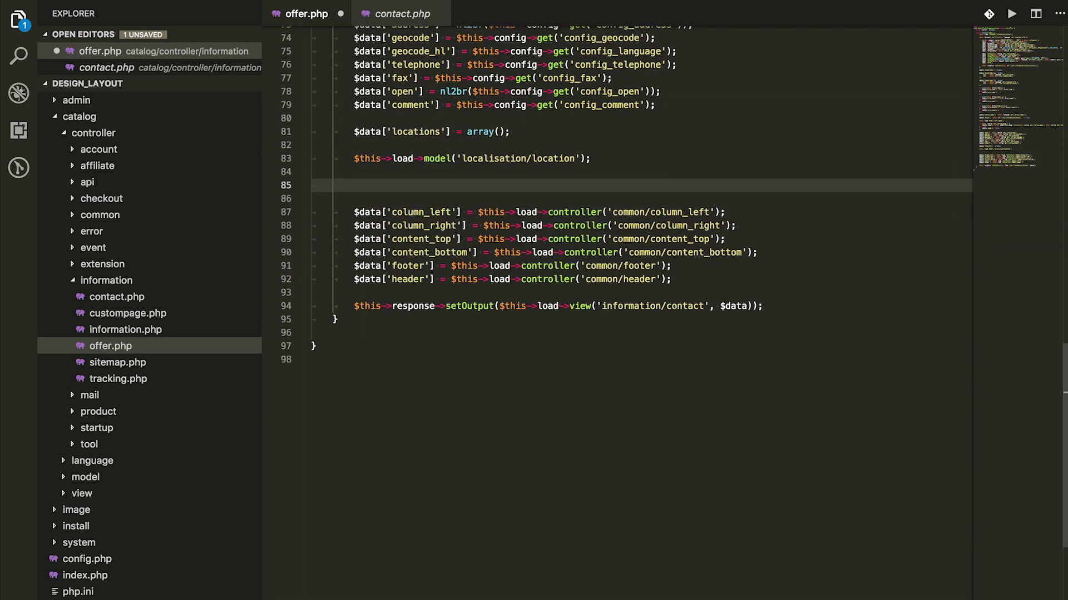
{"action": "scroll", "coordinate": [360, 392], "scroll_direction": "up", "scroll_amount": 5}
{"action": "scroll", "coordinate": [367, 76], "scroll_direction": "up", "scroll_amount": 2}
{"action": "scroll", "coordinate": [368, 76], "scroll_direction": "up", "scroll_amount": 1}
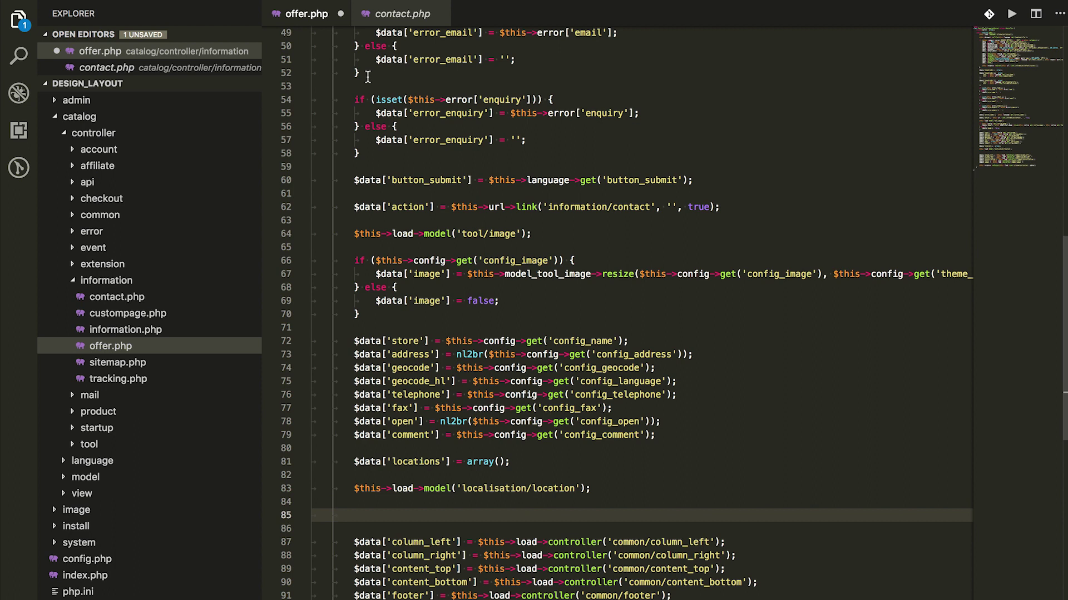
{"action": "scroll", "coordinate": [368, 77], "scroll_direction": "up", "scroll_amount": 4}
{"action": "scroll", "coordinate": [368, 77], "scroll_direction": "up", "scroll_amount": 2}
{"action": "scroll", "coordinate": [368, 76], "scroll_direction": "up", "scroll_amount": 2}
{"action": "scroll", "coordinate": [369, 77], "scroll_direction": "up", "scroll_amount": 1}
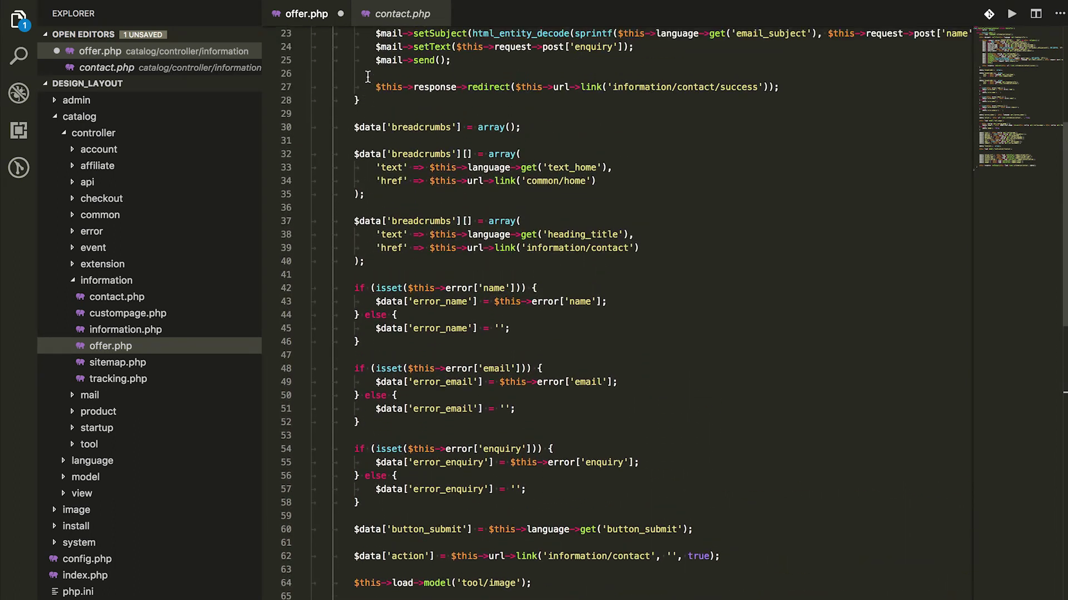
{"action": "left_click", "coordinate": [355, 288], "text": "shift"}
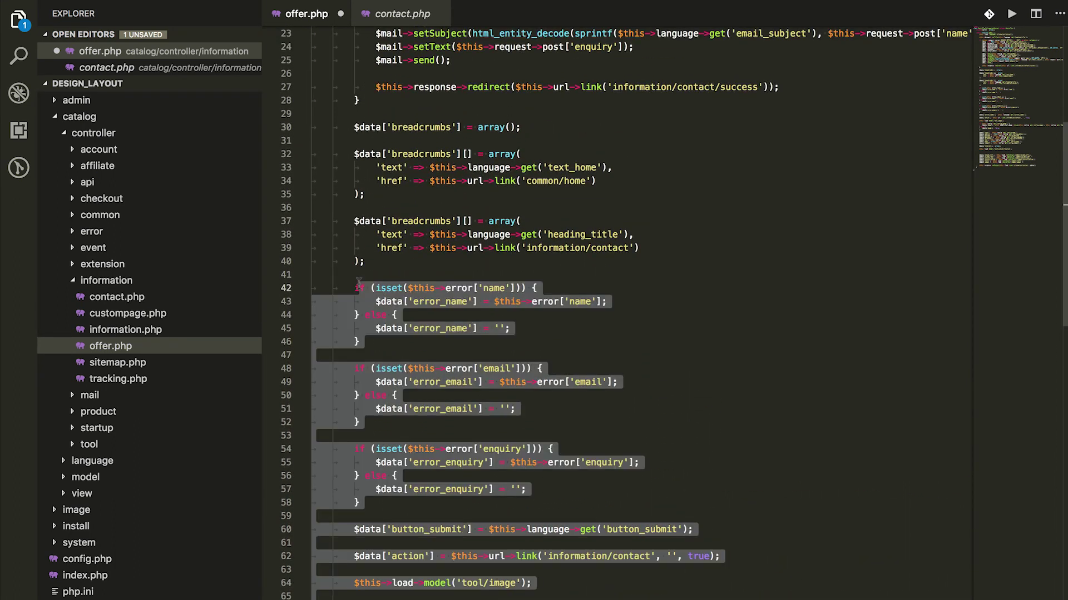
{"action": "key", "text": "BackSpace"}
{"action": "scroll", "coordinate": [359, 288], "scroll_direction": "up", "scroll_amount": 2}
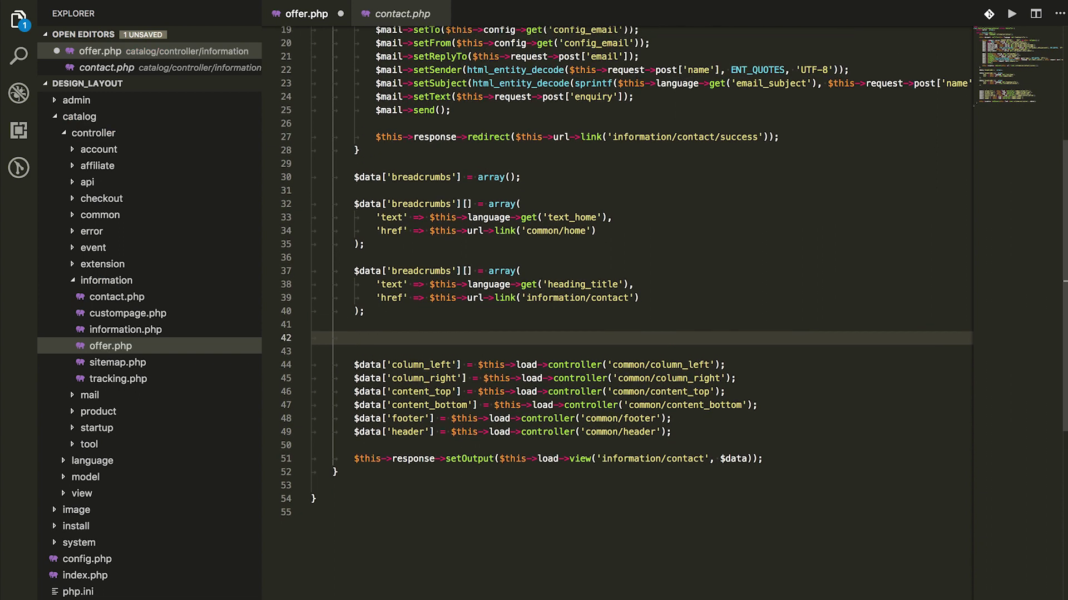
{"action": "scroll", "coordinate": [358, 288], "scroll_direction": "up", "scroll_amount": 2}
{"action": "scroll", "coordinate": [634, 300], "scroll_direction": "up", "scroll_amount": 1}
{"action": "scroll", "coordinate": [634, 300], "scroll_direction": "up", "scroll_amount": 1}
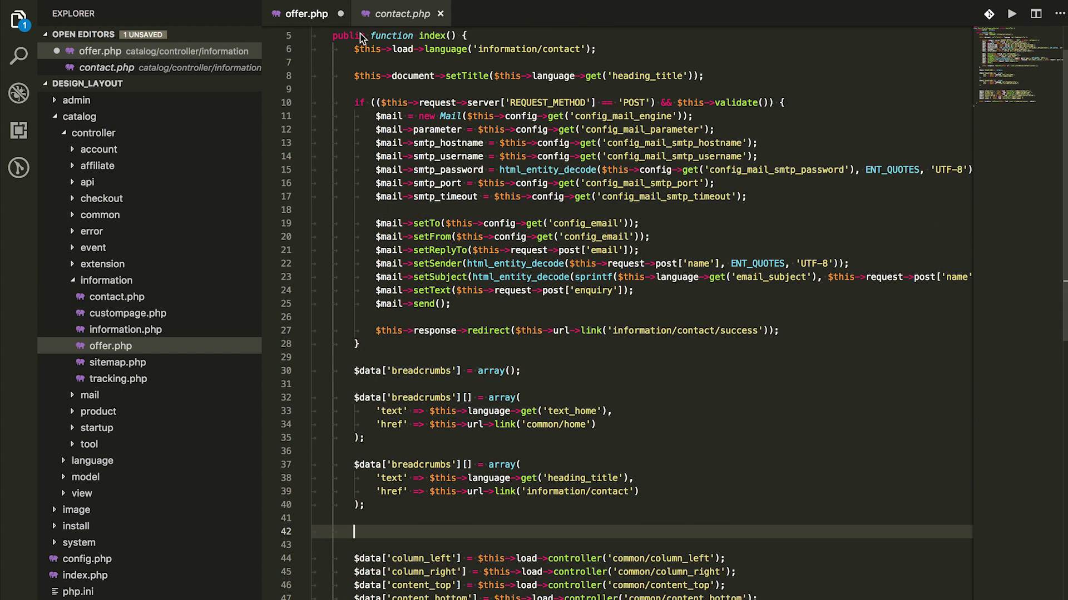
{"action": "left_click_drag", "start_coordinate": [359, 99], "coordinate": [371, 349]}
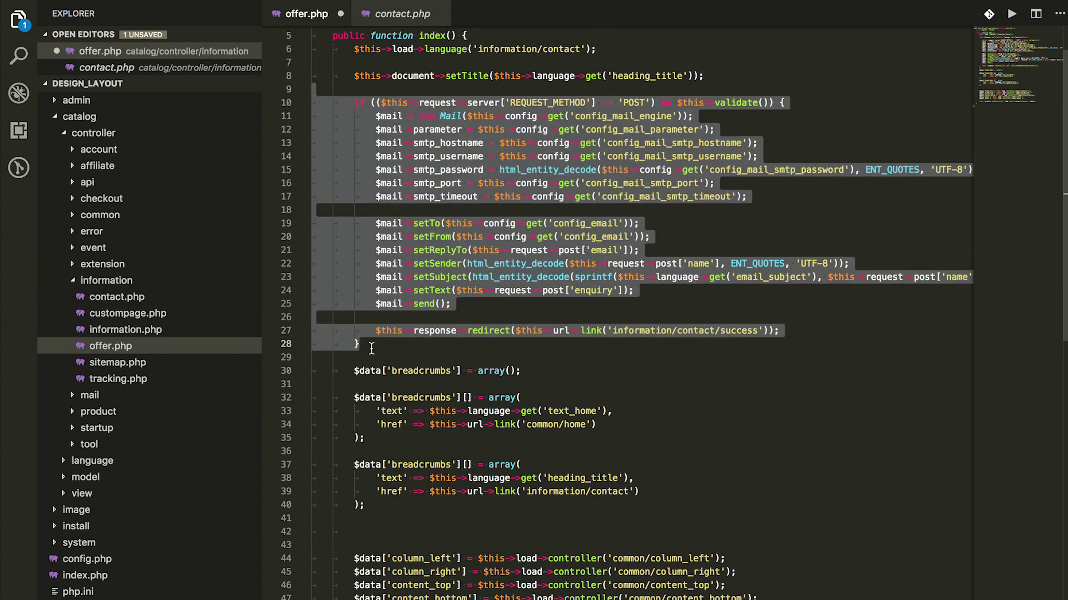
{"action": "key", "text": "BackSpace"}
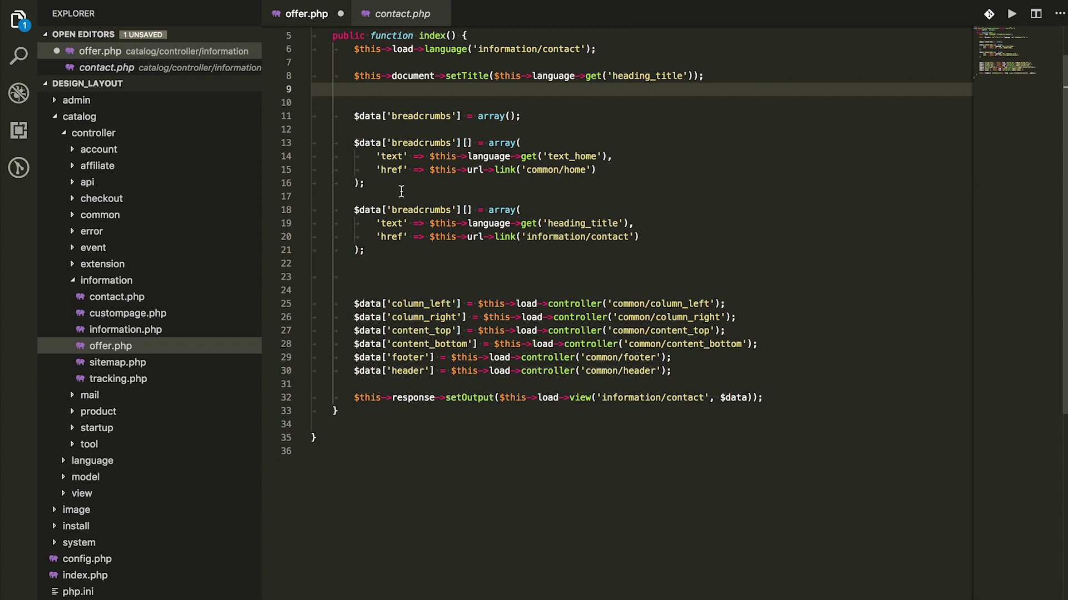
{"action": "key", "text": "Delete"}
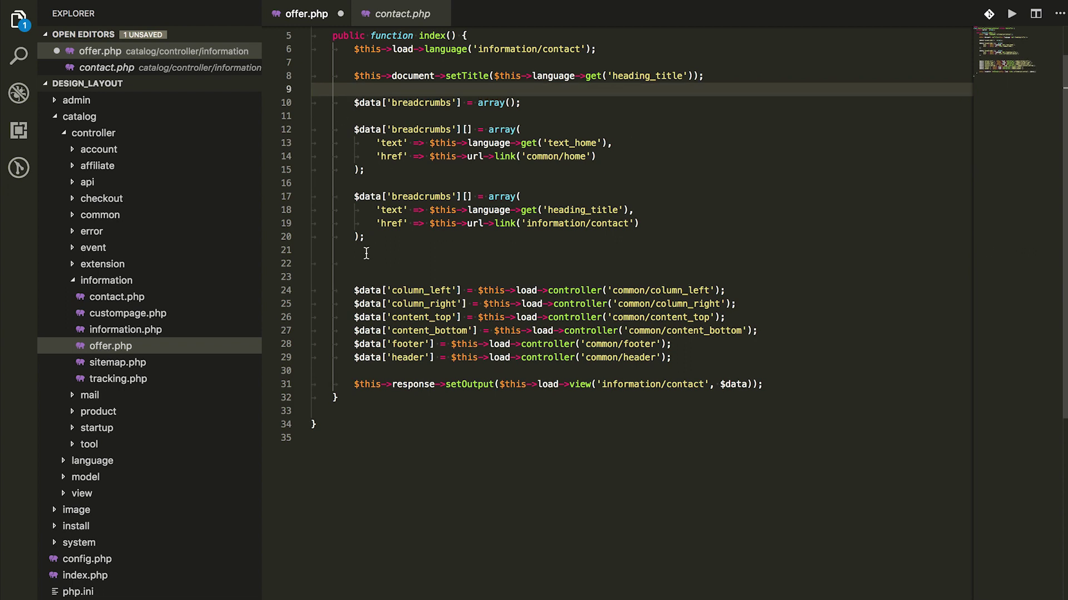
- On line 22, set $data['description'] from line 8's language lookup, using text_description
{"action": "left_click", "coordinate": [365, 263]}
{"action": "type", "text": "$"}
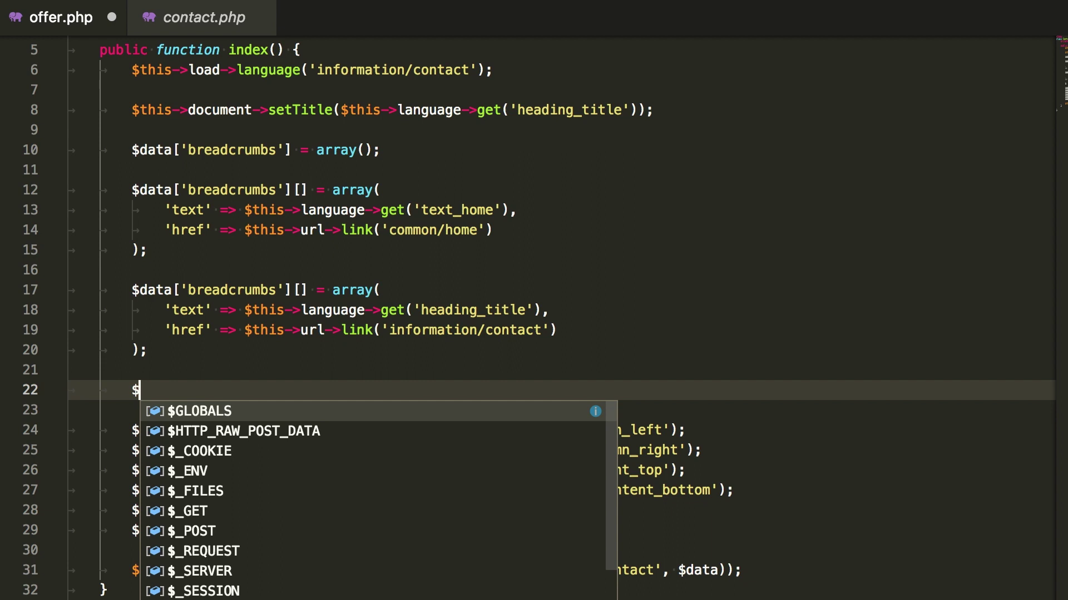
{"action": "type", "text": "data['de"}
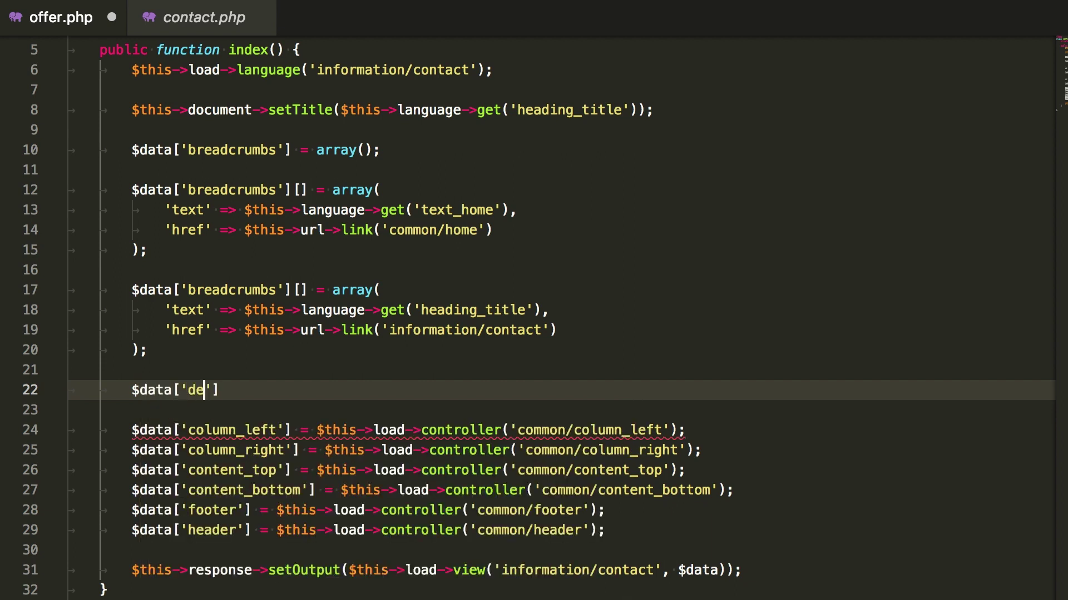
{"action": "type", "text": "scription"}
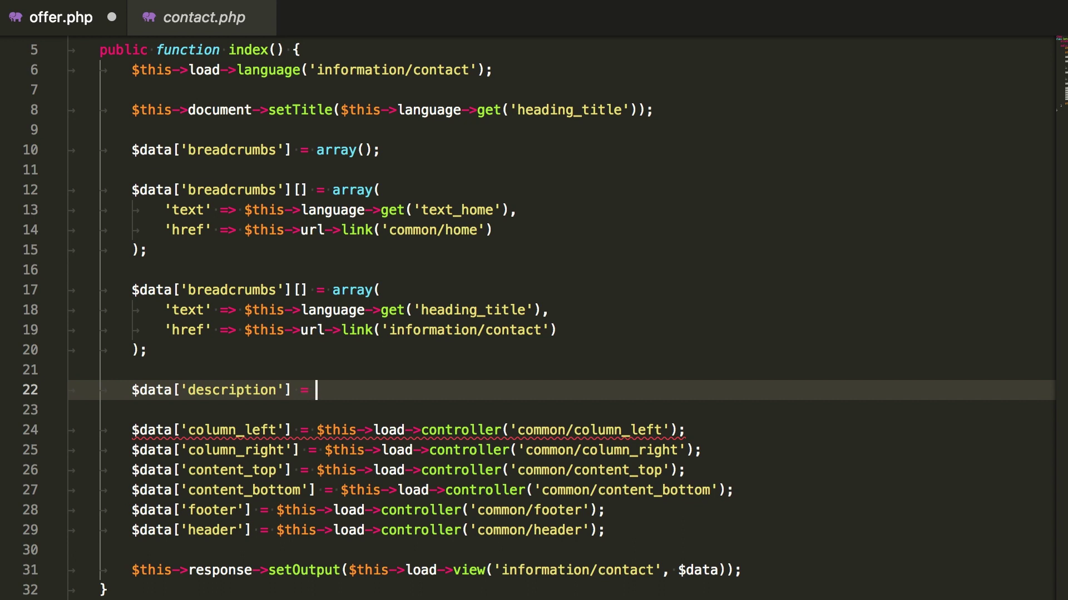
{"action": "left_click_drag", "start_coordinate": [340, 109], "coordinate": [570, 104]}
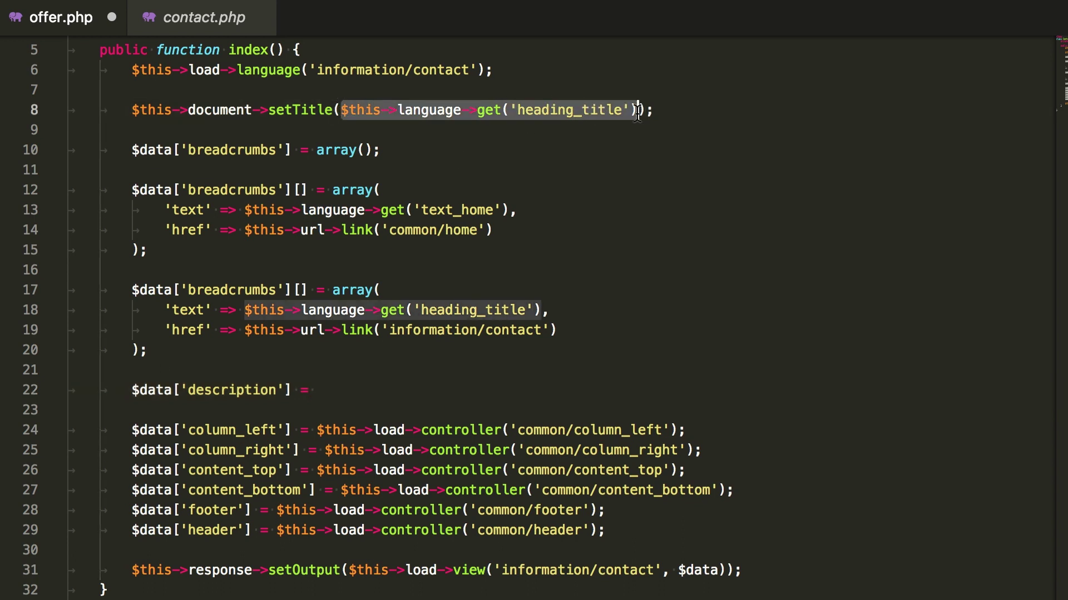
{"action": "left_click", "coordinate": [347, 391]}
{"action": "type", "text": "$this->language->get('heading_title')"}
{"action": "type", "text": ";"}
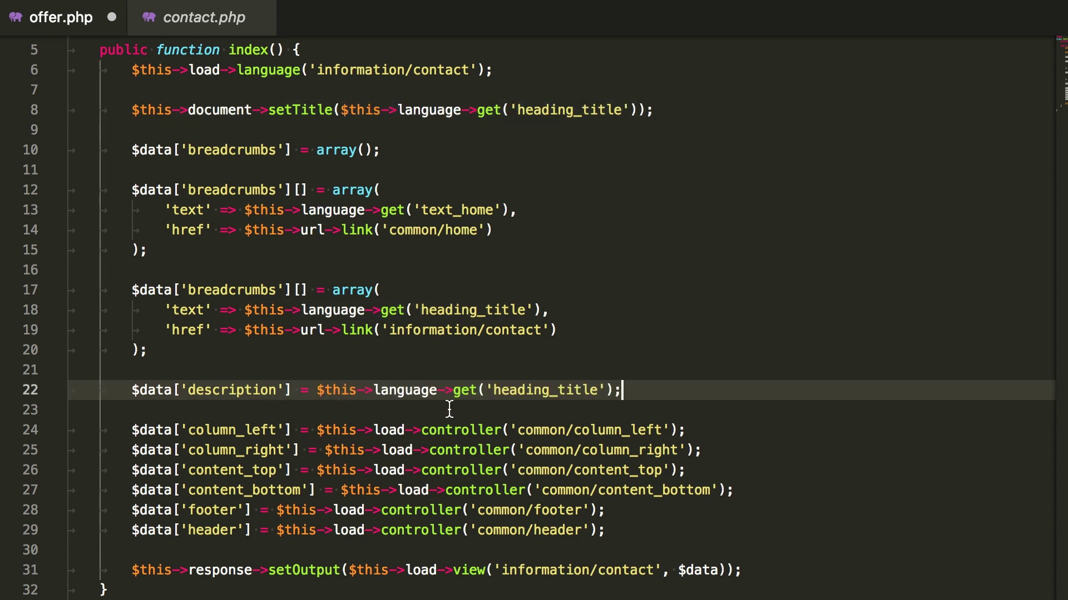
{"action": "double_click", "coordinate": [558, 391]}
{"action": "type", "text": "text_d"}
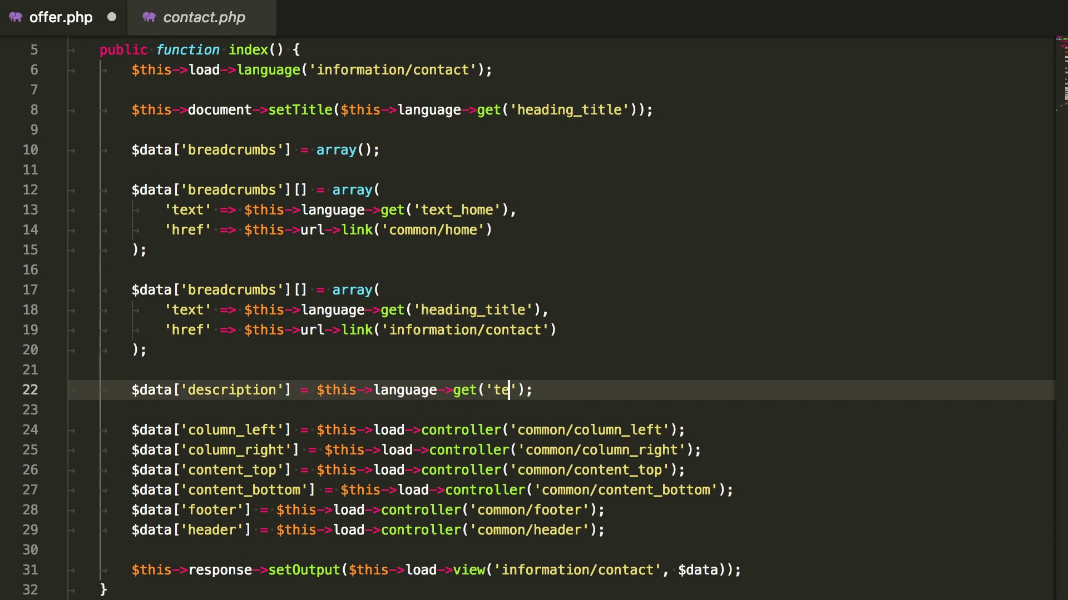
{"action": "type", "text": "escri"}
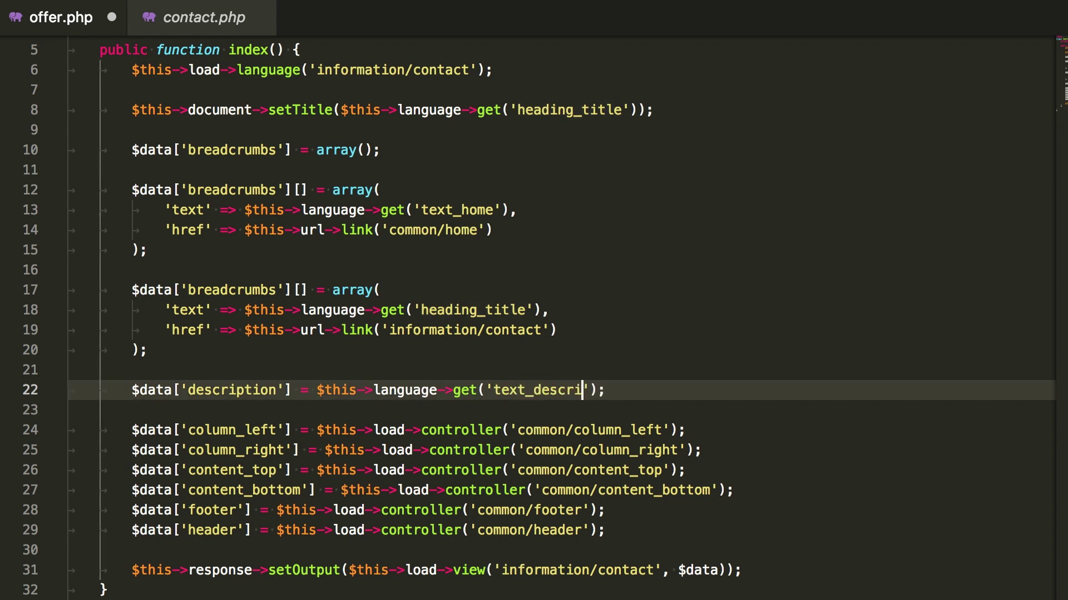
{"action": "type", "text": "ption"}
- Change contact to offer in the line-31 view path and the line-6 language path
{"action": "left_click", "coordinate": [576, 451]}
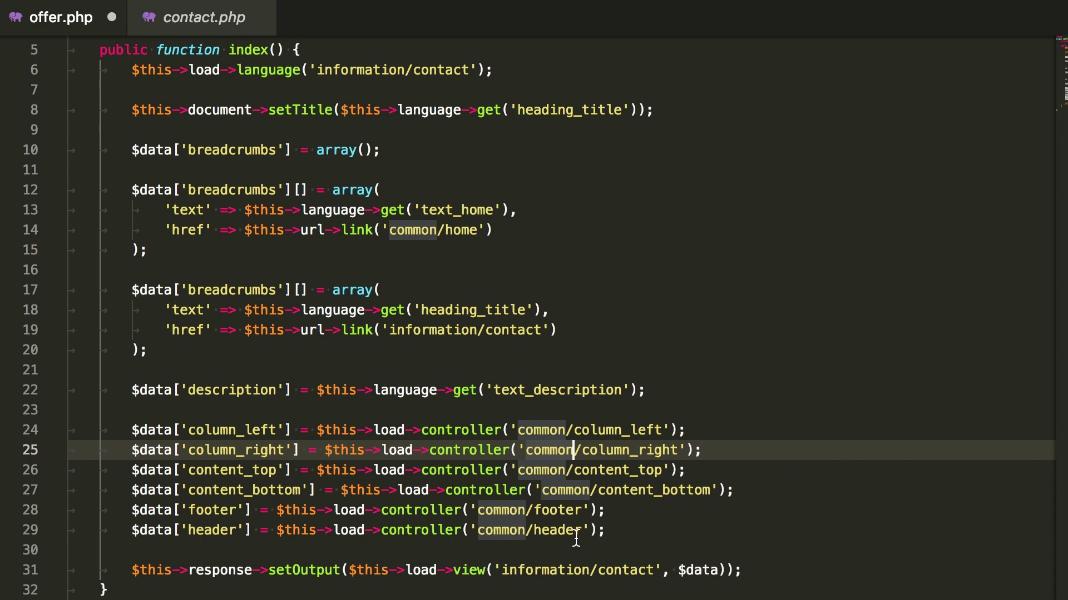
{"action": "double_click", "coordinate": [618, 570]}
{"action": "type", "text": "off"}
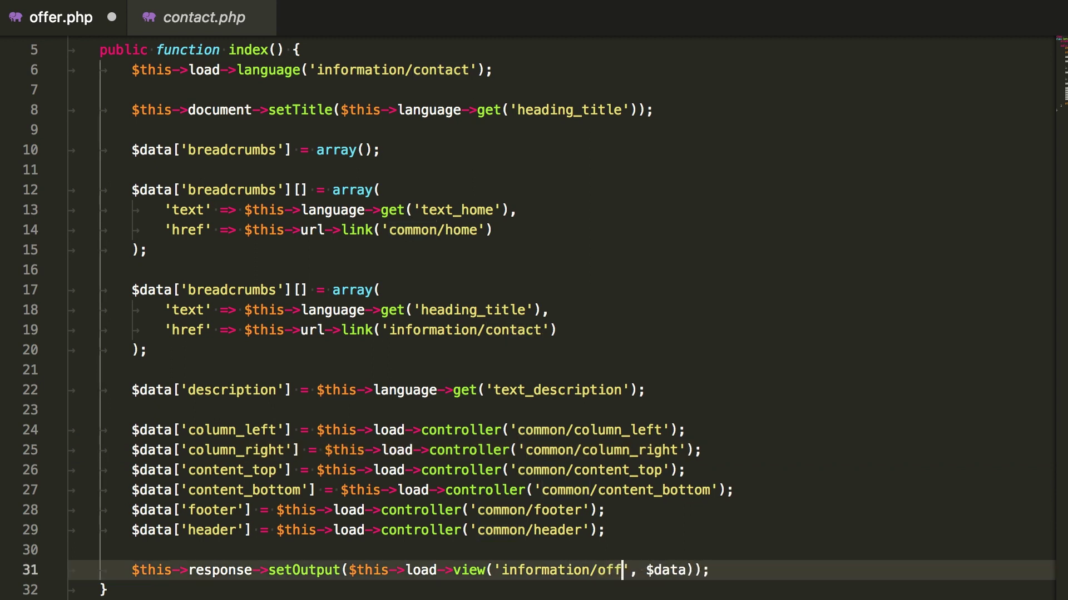
{"action": "type", "text": "er"}
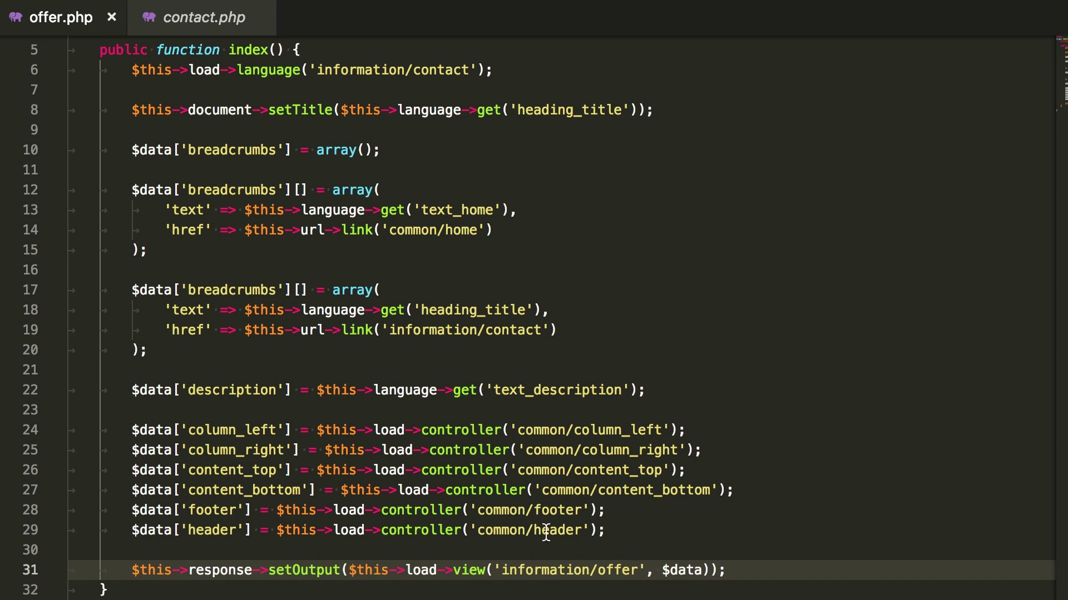
{"action": "left_click", "coordinate": [533, 570]}
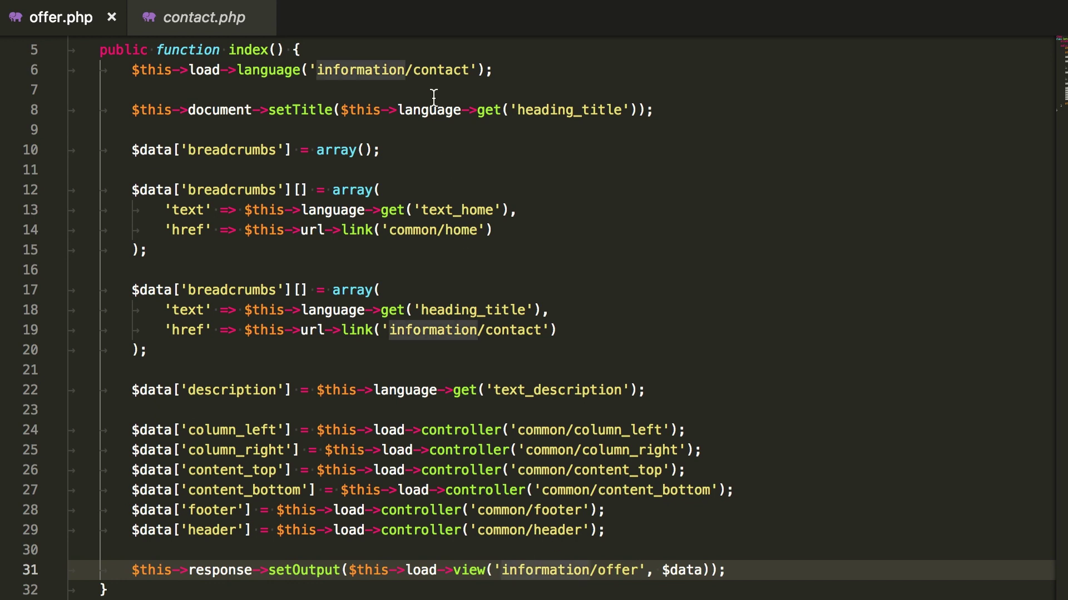
{"action": "scroll", "coordinate": [433, 98], "scroll_direction": "up", "scroll_amount": 3}
{"action": "left_click", "coordinate": [443, 146]}
{"action": "double_click", "coordinate": [444, 146]}
{"action": "type", "text": "off"}
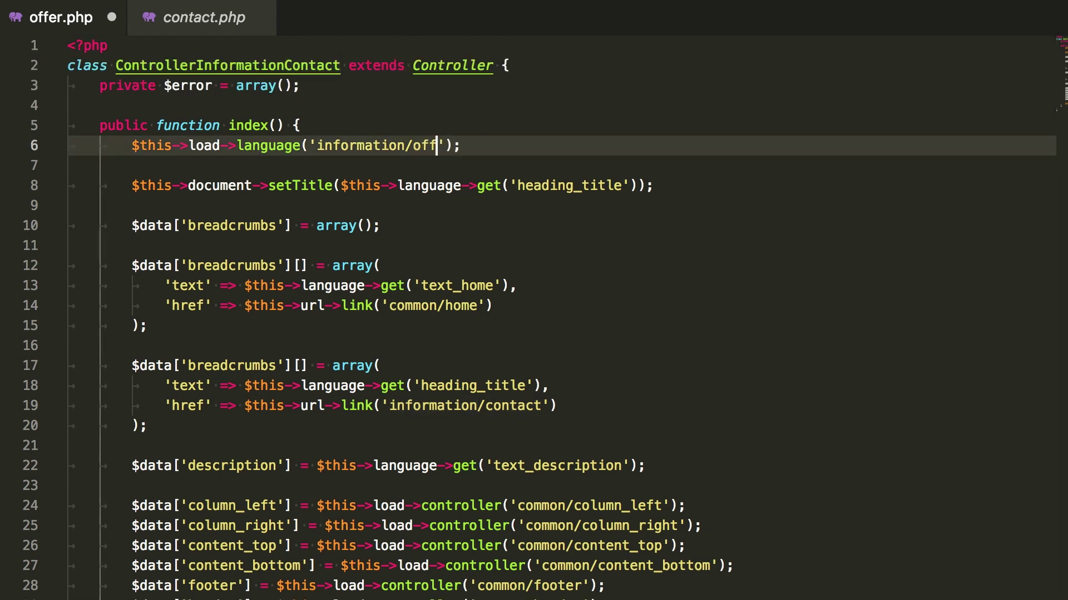
{"action": "type", "text": "er"}
- Rename the class and line-19 breadcrumb link to offer, then save offer.php
{"action": "left_click_drag", "start_coordinate": [339, 67], "coordinate": [284, 67]}
{"action": "type", "text": "Off"}
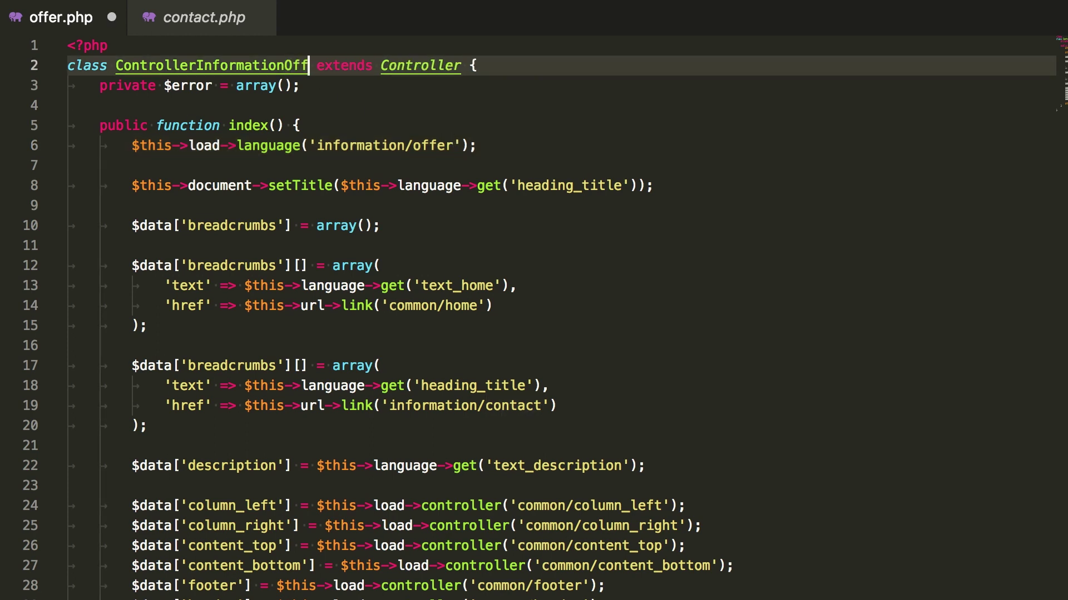
{"action": "type", "text": "er"}
{"action": "left_click", "coordinate": [514, 414]}
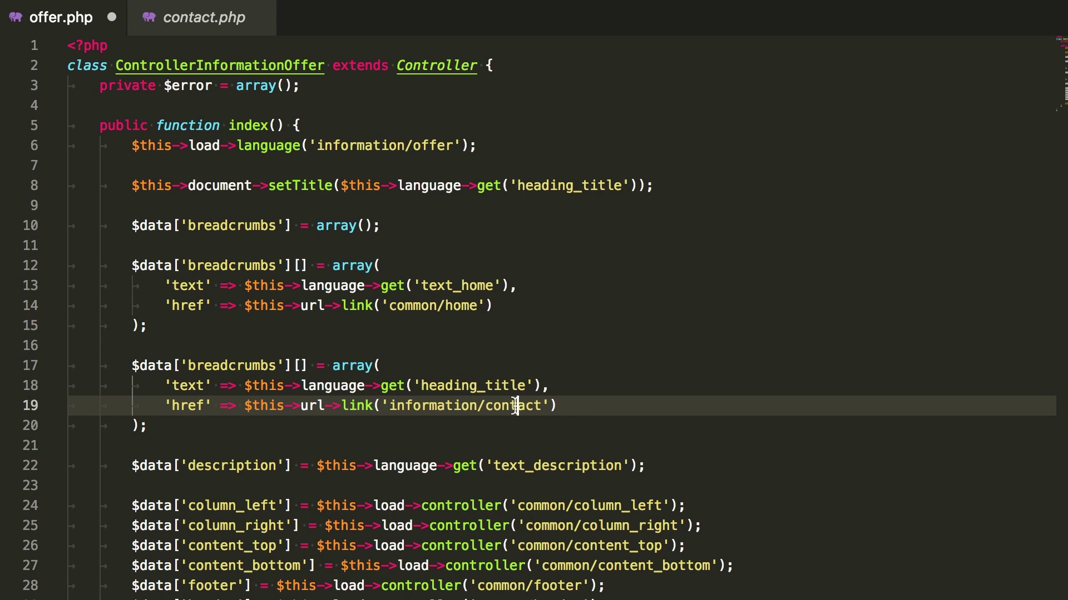
{"action": "double_click", "coordinate": [515, 415]}
{"action": "type", "text": "offer"}
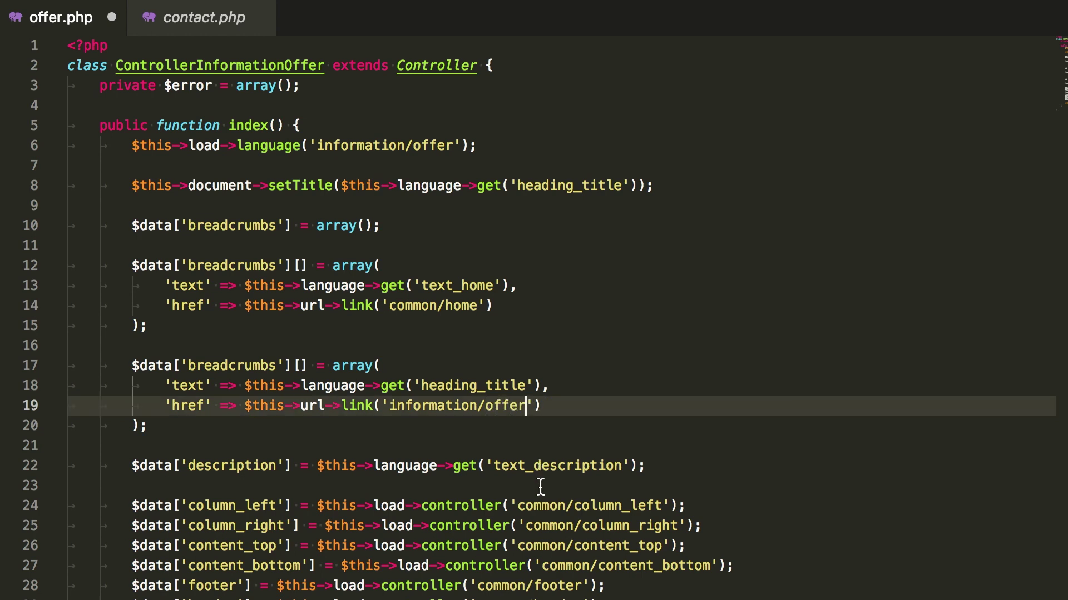
{"action": "key", "text": "ctrl+s"}
{"action": "left_click_drag", "start_coordinate": [131, 505], "coordinate": [734, 567]}
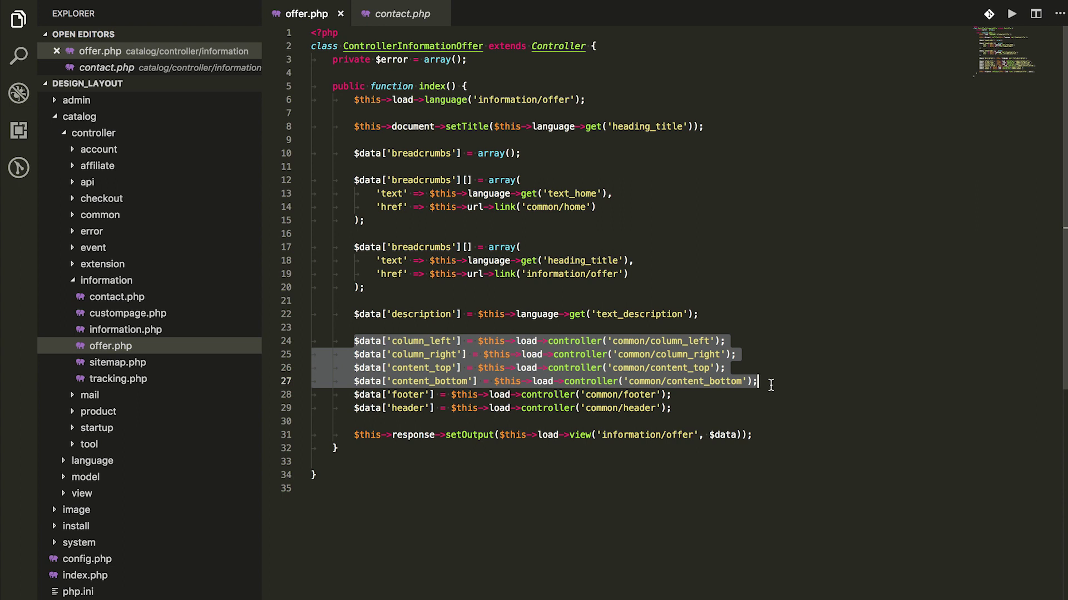
{"action": "left_click", "coordinate": [761, 396]}
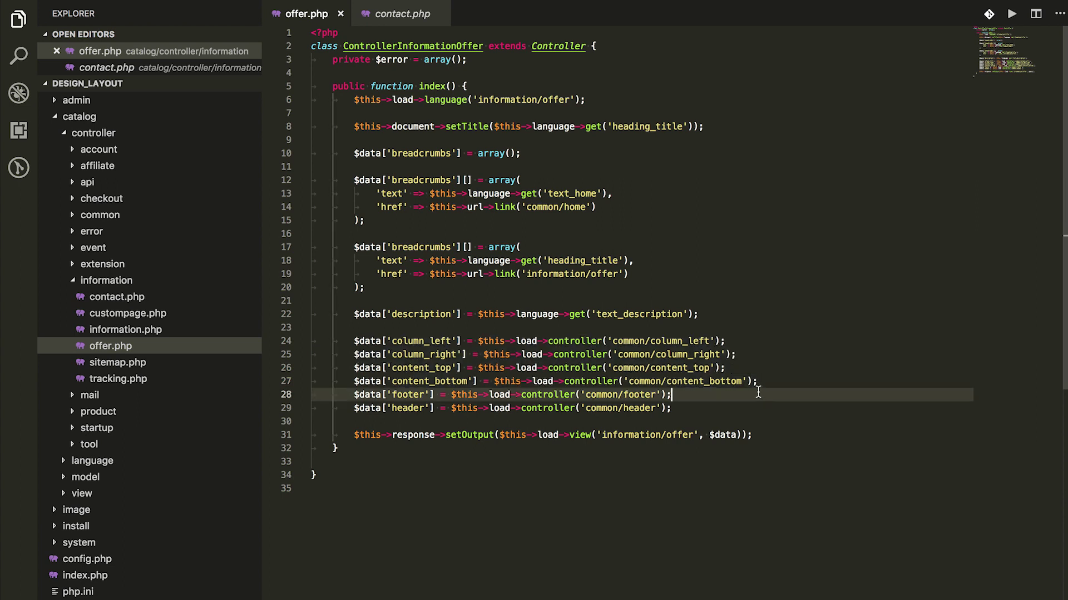
- Create a new offer.php file in the en-gb information language folder
{"action": "left_click", "coordinate": [100, 460]}
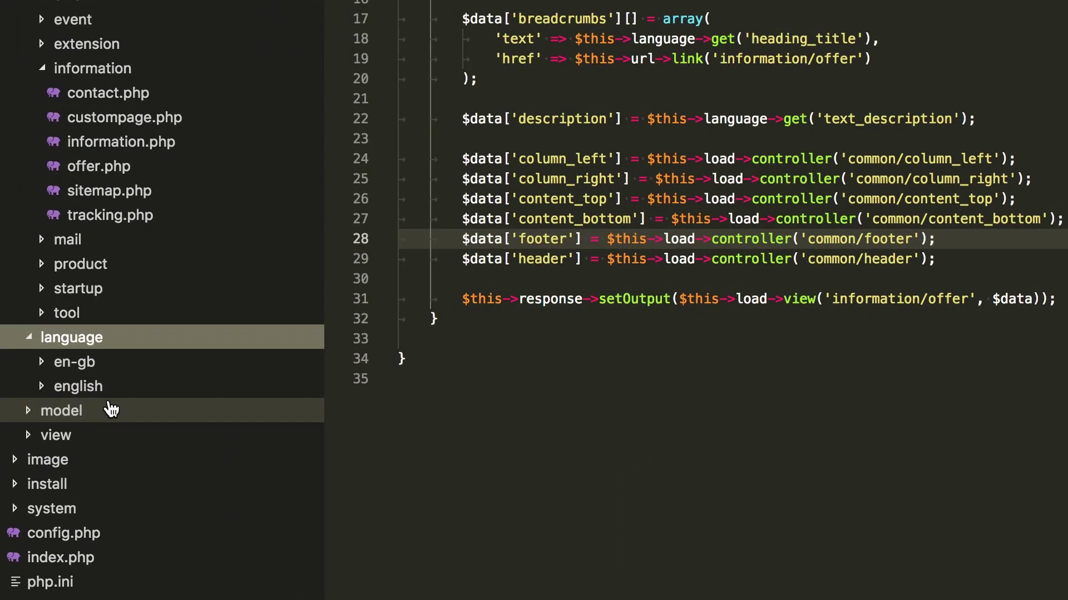
{"action": "left_click", "coordinate": [96, 362]}
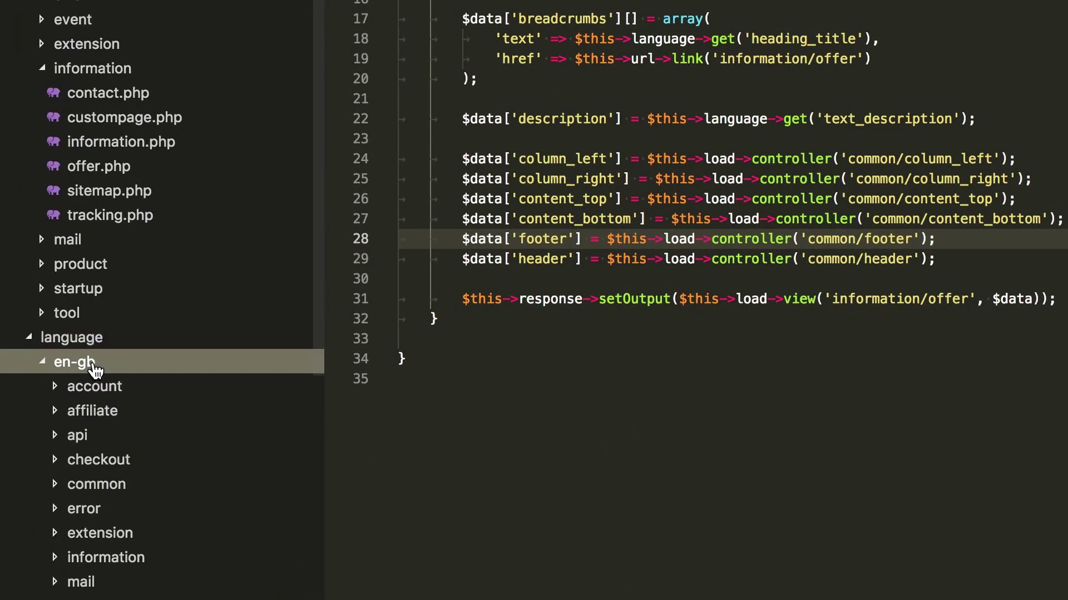
{"action": "scroll", "coordinate": [95, 370], "scroll_direction": "down", "scroll_amount": 5}
{"action": "scroll", "coordinate": [95, 371], "scroll_direction": "down", "scroll_amount": 1}
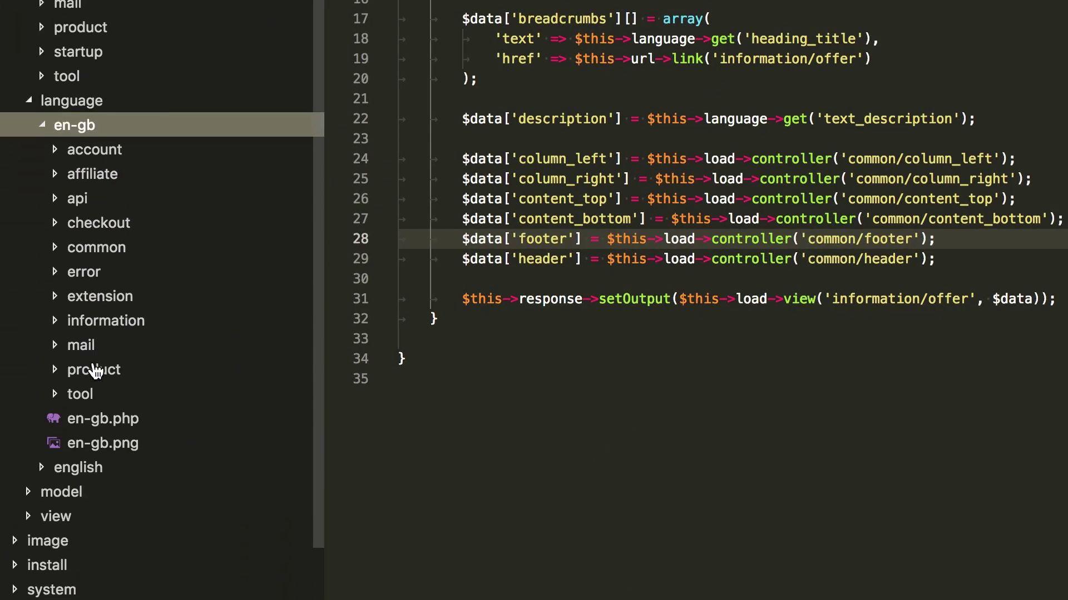
{"action": "left_click", "coordinate": [100, 324]}
{"action": "right_click", "coordinate": [98, 323]}
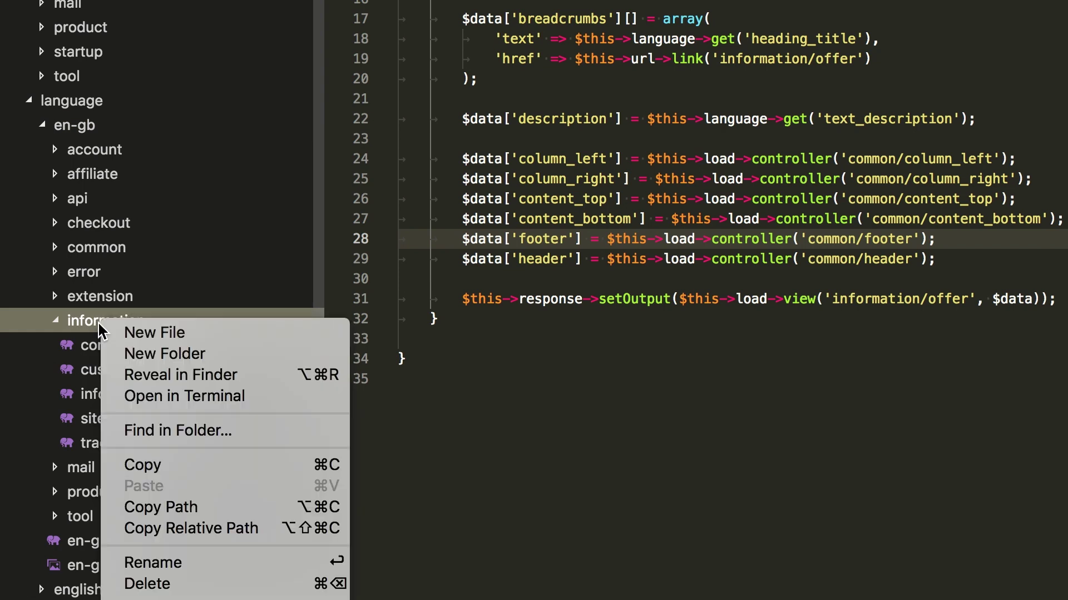
{"action": "left_click", "coordinate": [119, 332]}
{"action": "type", "text": "offer."}
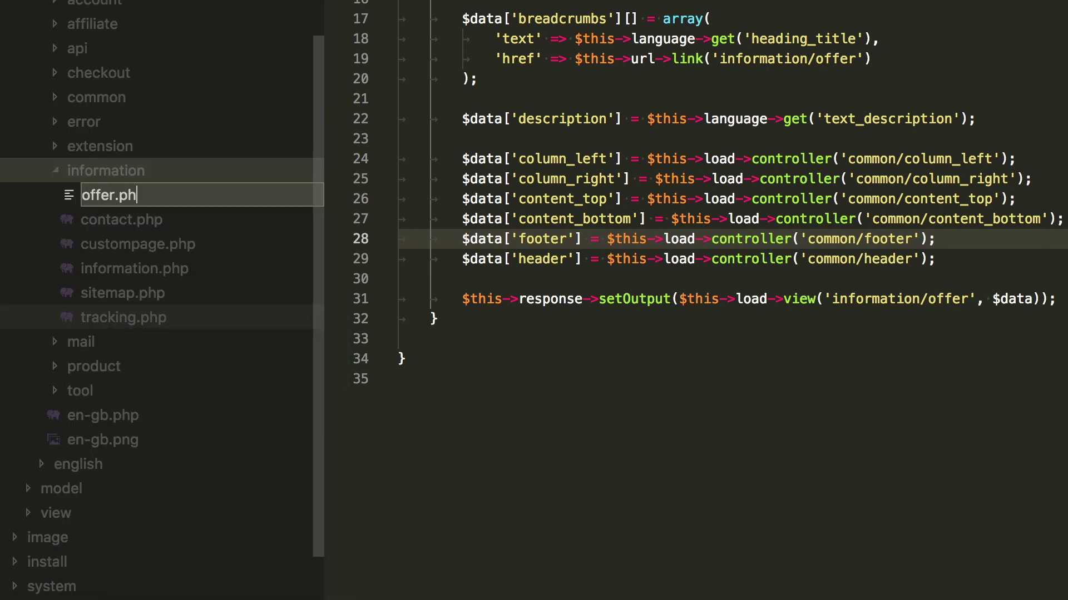
{"action": "type", "text": "ph"}
{"action": "key", "text": "Return"}
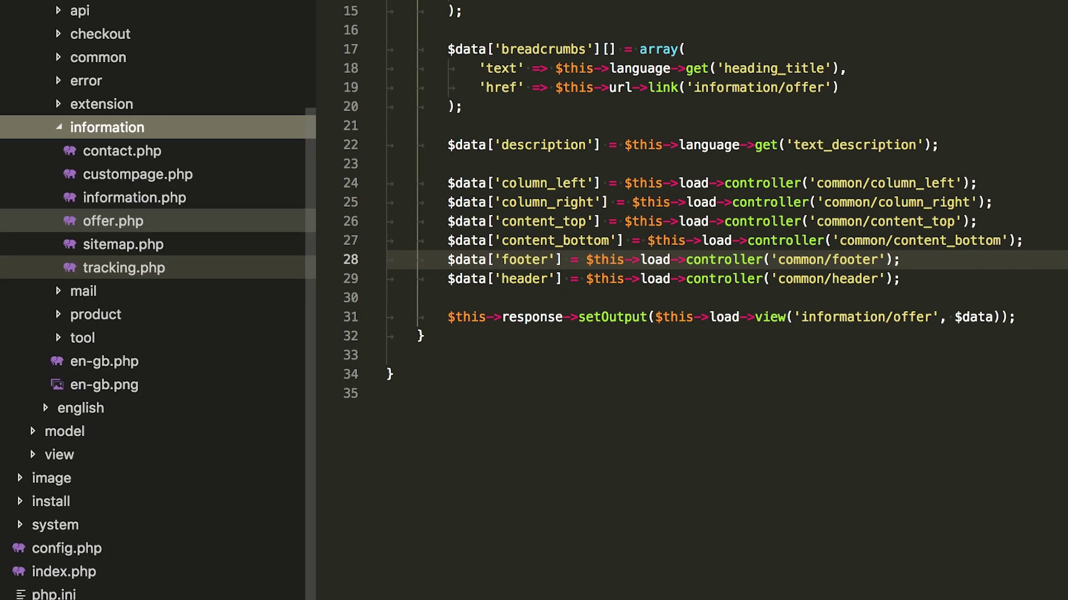
- Copy sitemap.php's heading lines into offer.php and select the Site Map title
{"action": "left_click", "coordinate": [126, 391]}
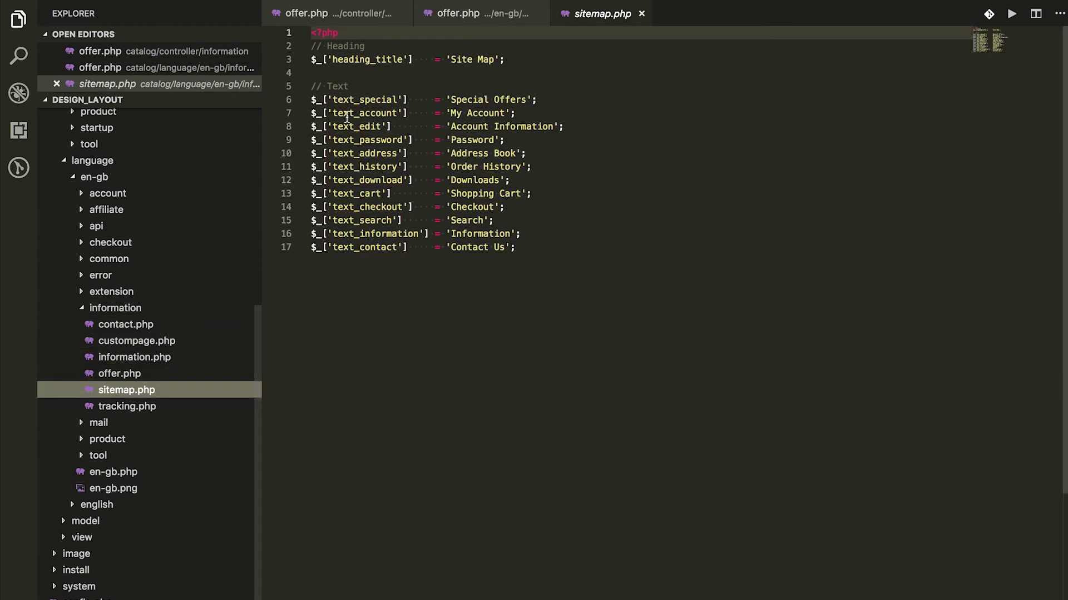
{"action": "left_click_drag", "start_coordinate": [350, 79], "coordinate": [310, 32]}
{"action": "key", "text": "ctrl+c"}
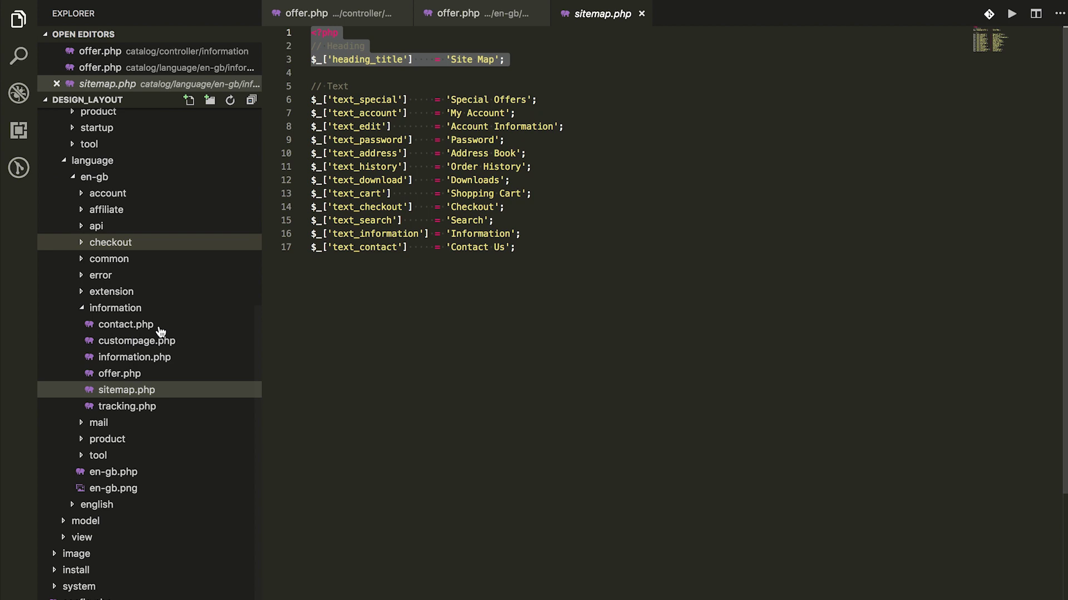
{"action": "left_click", "coordinate": [108, 377]}
{"action": "left_click", "coordinate": [422, 117]}
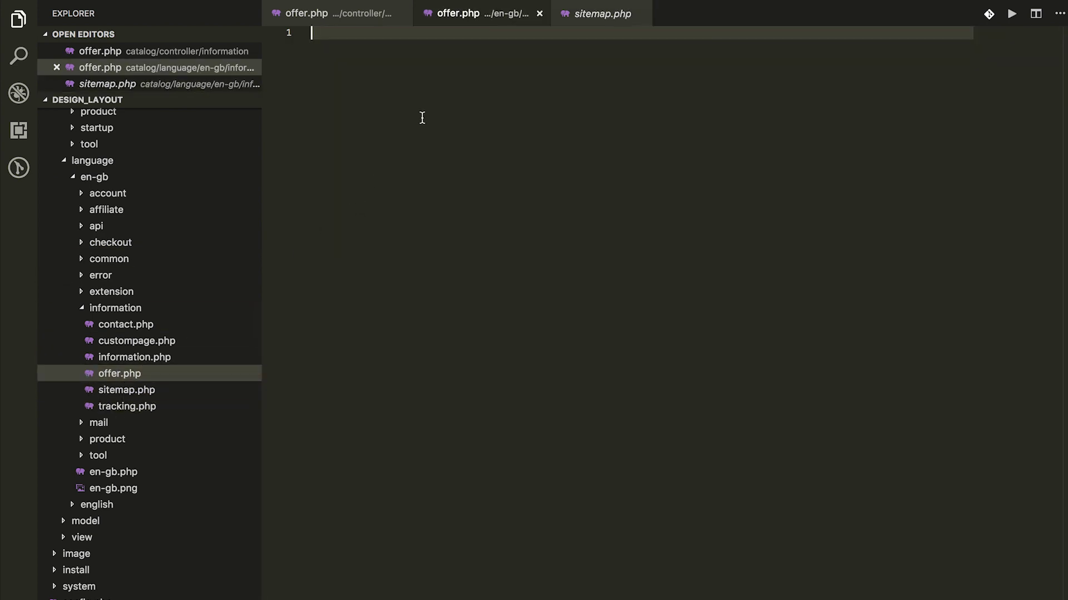
{"action": "key", "text": "ctrl+v"}
{"action": "left_click_drag", "start_coordinate": [396, 71], "coordinate": [444, 69]}
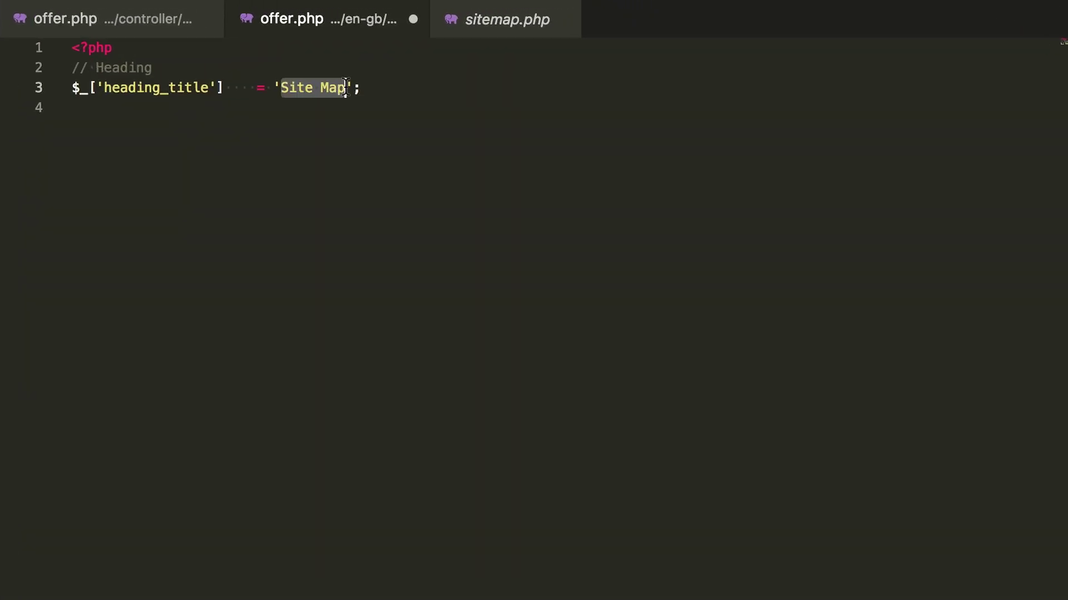
{"action": "type", "text": "Offer"}
- Duplicate the heading_title line as text_description with value 'My offer description'
{"action": "left_click", "coordinate": [384, 101]}
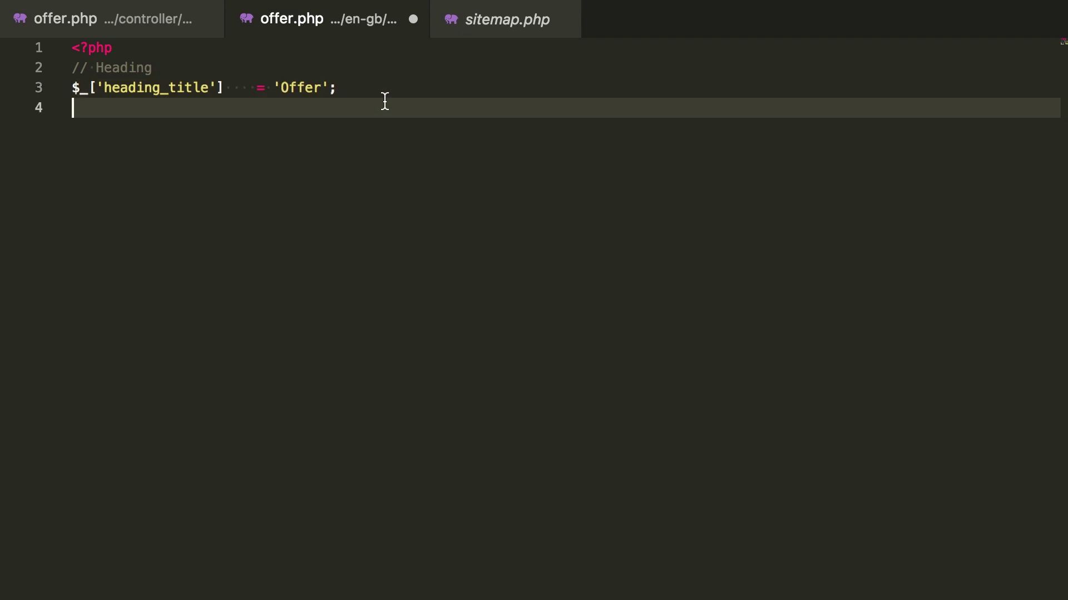
{"action": "left_click", "coordinate": [382, 90]}
{"action": "key", "text": "shift+Home"}
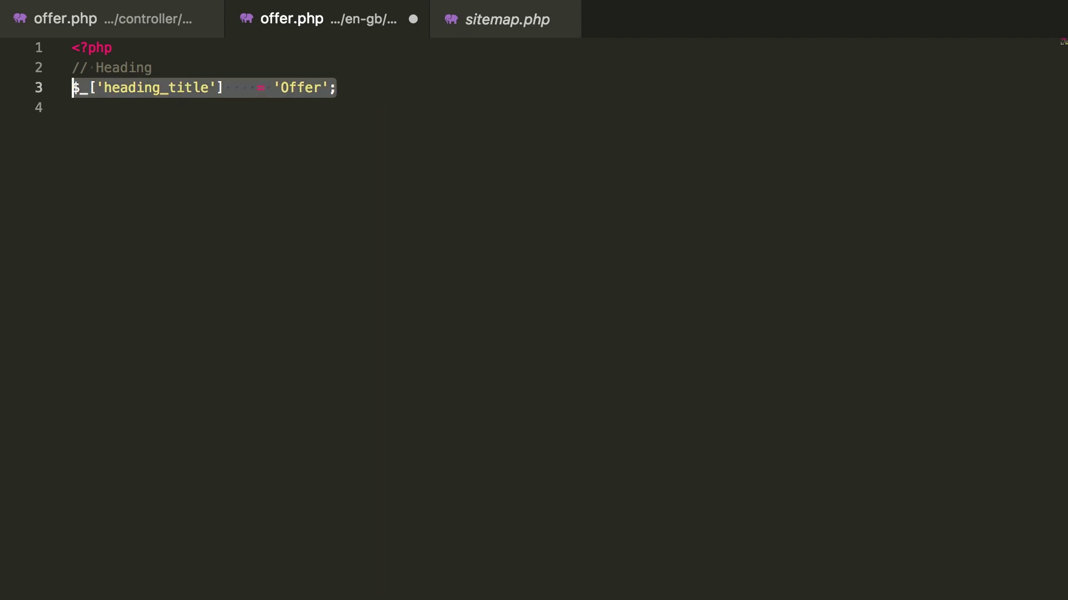
{"action": "key", "text": "ctrl+c"}
{"action": "key", "text": "Right"}
{"action": "key", "text": "Return"}
{"action": "key", "text": "ctrl+v"}
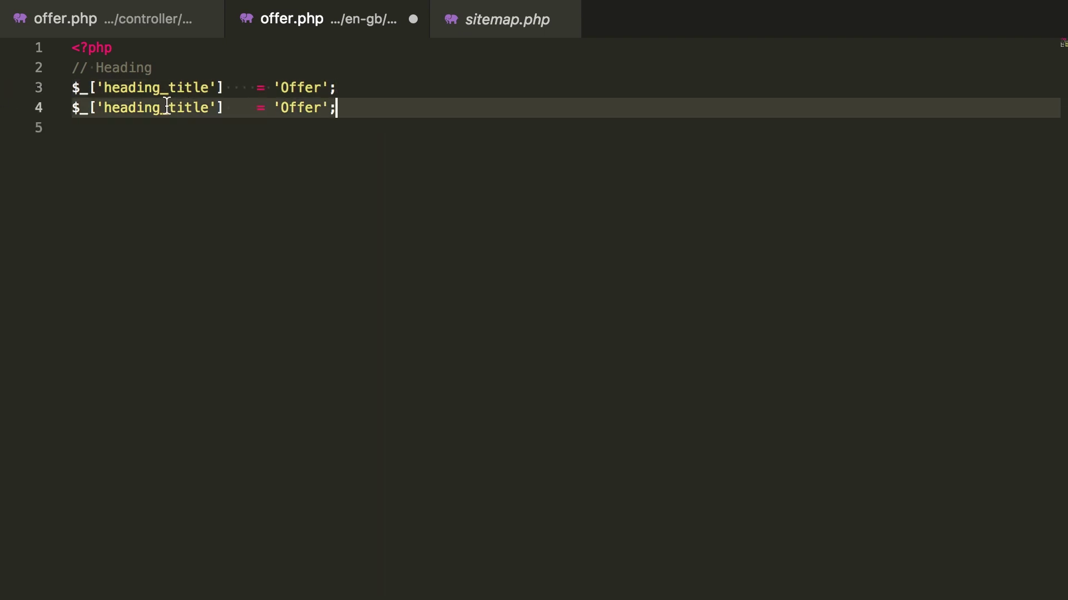
{"action": "double_click", "coordinate": [167, 106]}
{"action": "type", "text": "text_"}
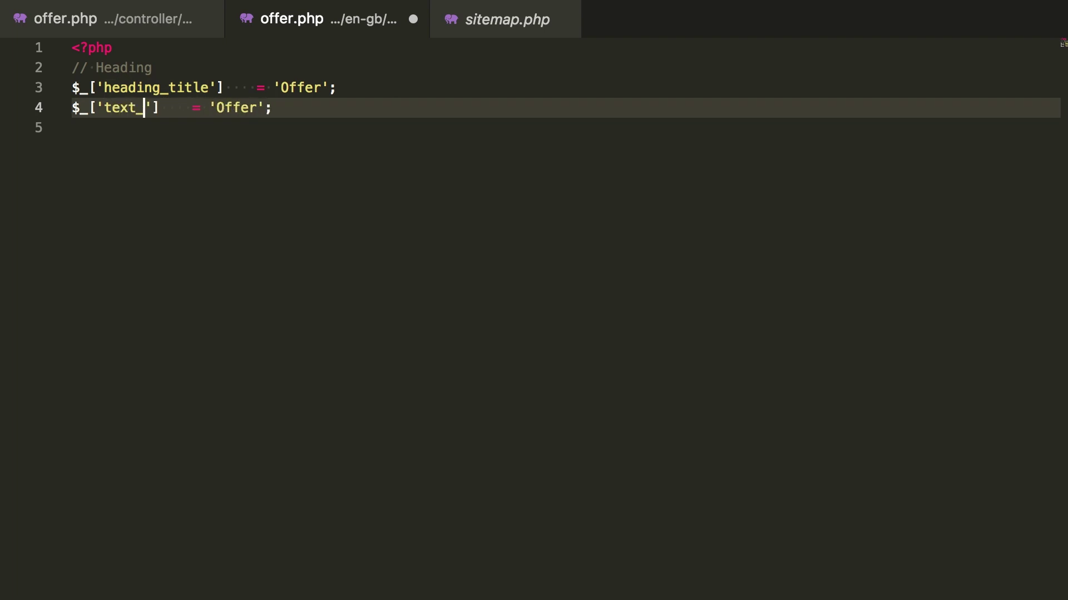
{"action": "type", "text": "description"}
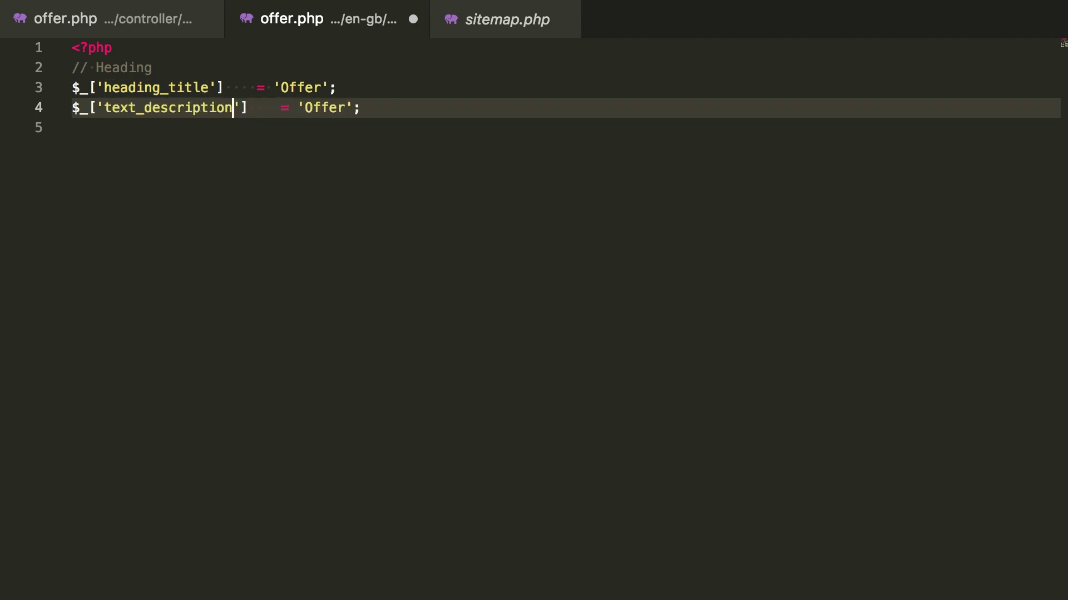
{"action": "double_click", "coordinate": [332, 107]}
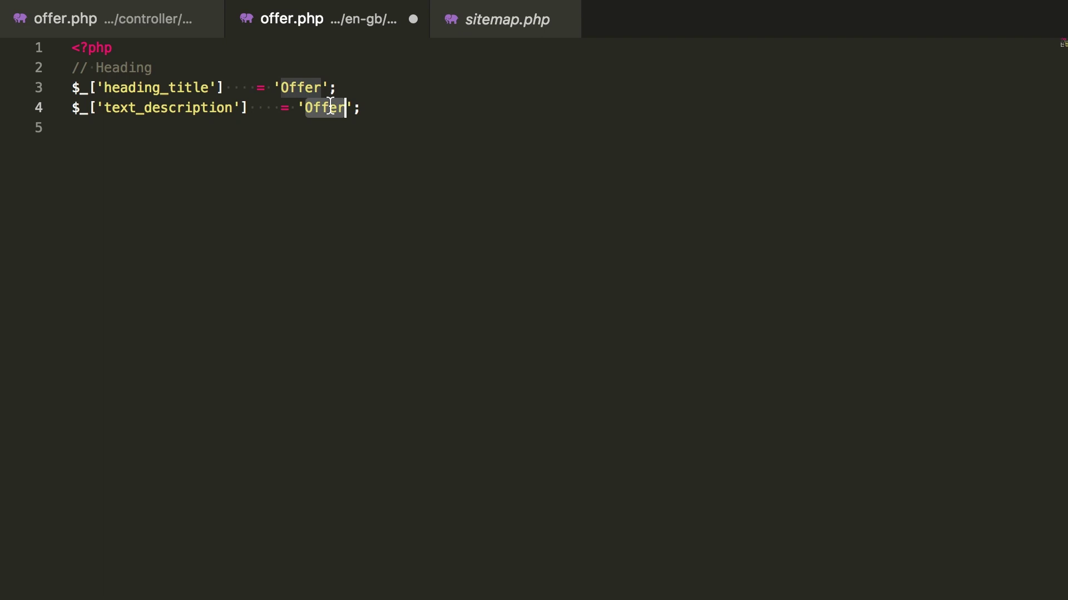
{"action": "type", "text": "My"}
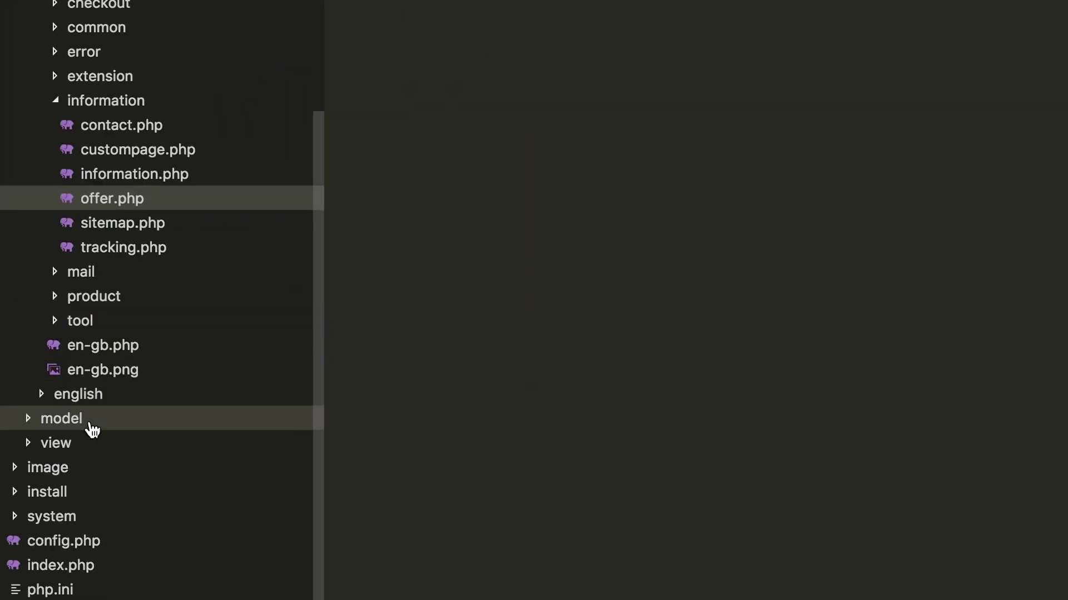
- Create a new offer.twig file in the theme's template/information folder
{"action": "left_click", "coordinate": [83, 443]}
{"action": "left_click", "coordinate": [121, 496]}
{"action": "scroll", "coordinate": [124, 505], "scroll_direction": "down", "scroll_amount": 3}
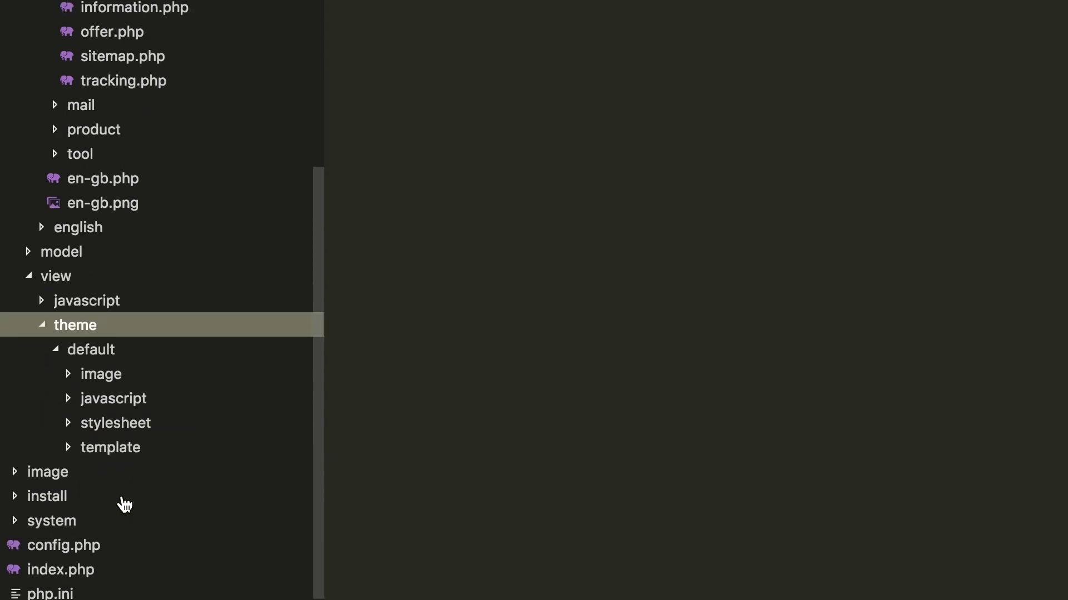
{"action": "left_click", "coordinate": [122, 448]}
{"action": "scroll", "coordinate": [122, 444], "scroll_direction": "down", "scroll_amount": 3}
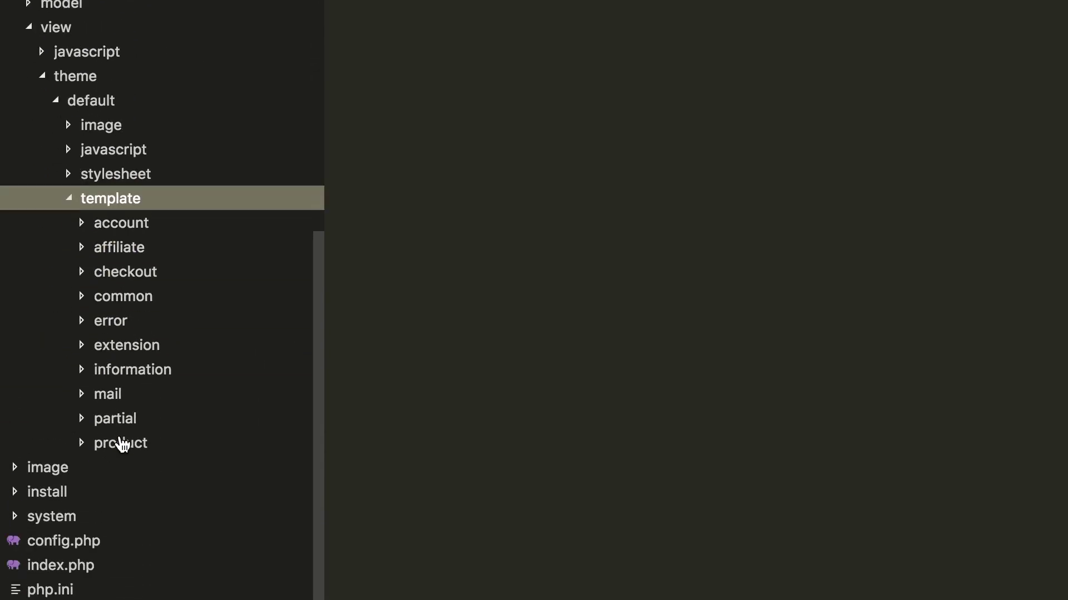
{"action": "left_click", "coordinate": [134, 371]}
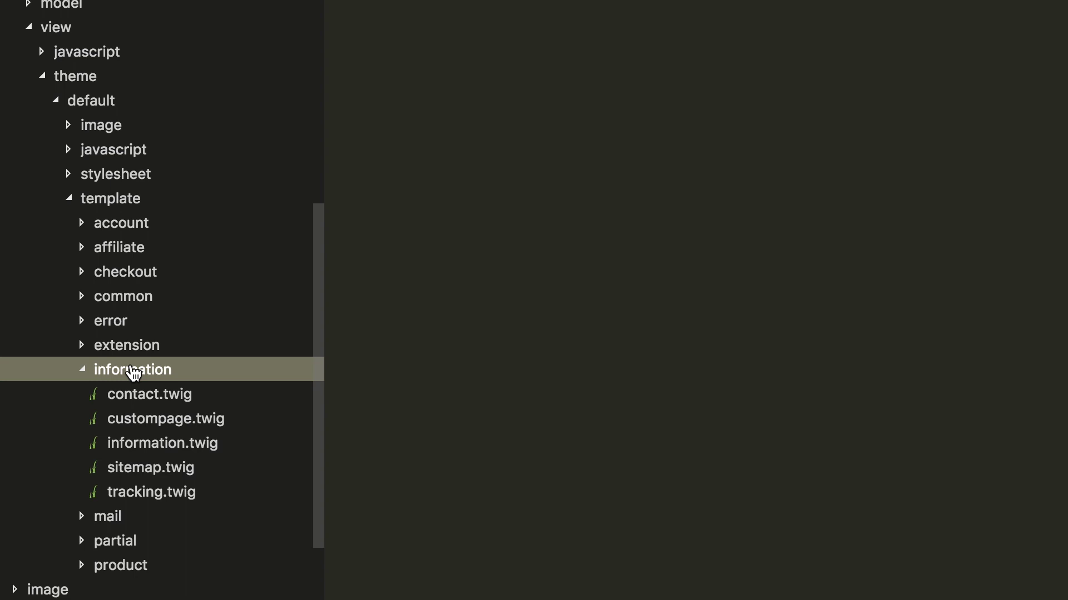
{"action": "right_click", "coordinate": [134, 372]}
{"action": "left_click", "coordinate": [155, 375]}
{"action": "type", "text": "offer.twig"}
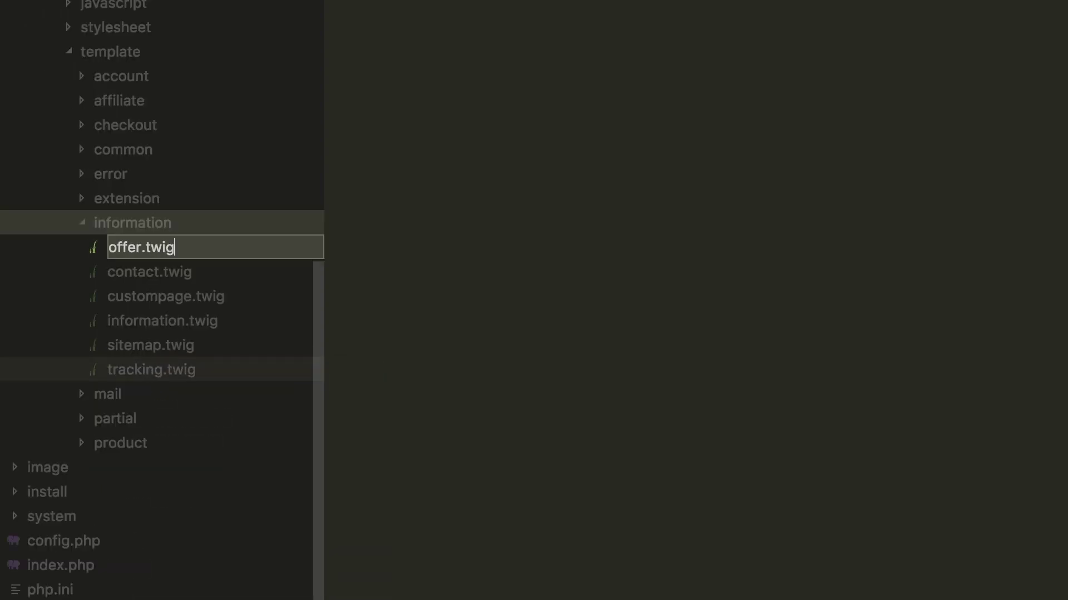
{"action": "key", "text": "Return"}
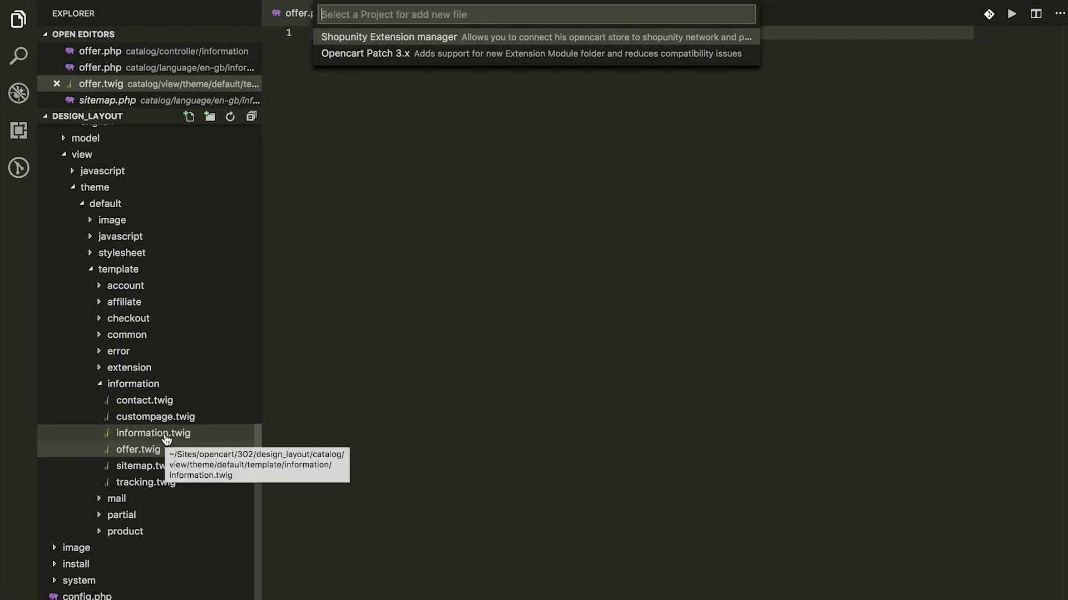
{"action": "left_click", "coordinate": [165, 440]}
- Copy information.twig's template into offer.twig and place the caret before description
{"action": "left_click", "coordinate": [435, 322]}
{"action": "key", "text": "ctrl+a"}
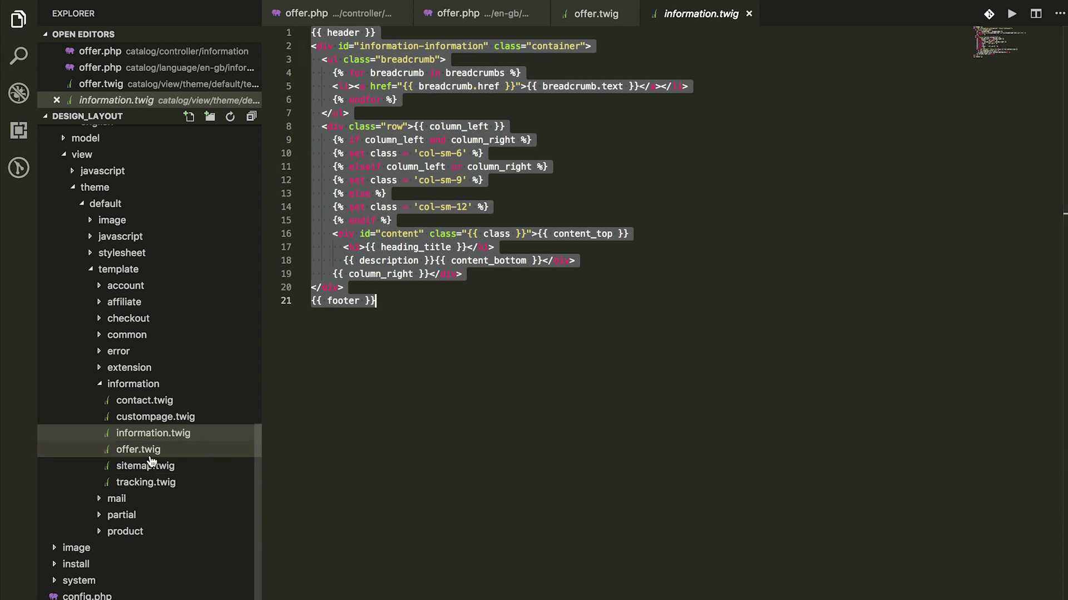
{"action": "left_click", "coordinate": [150, 454]}
{"action": "key", "text": "ctrl+v"}
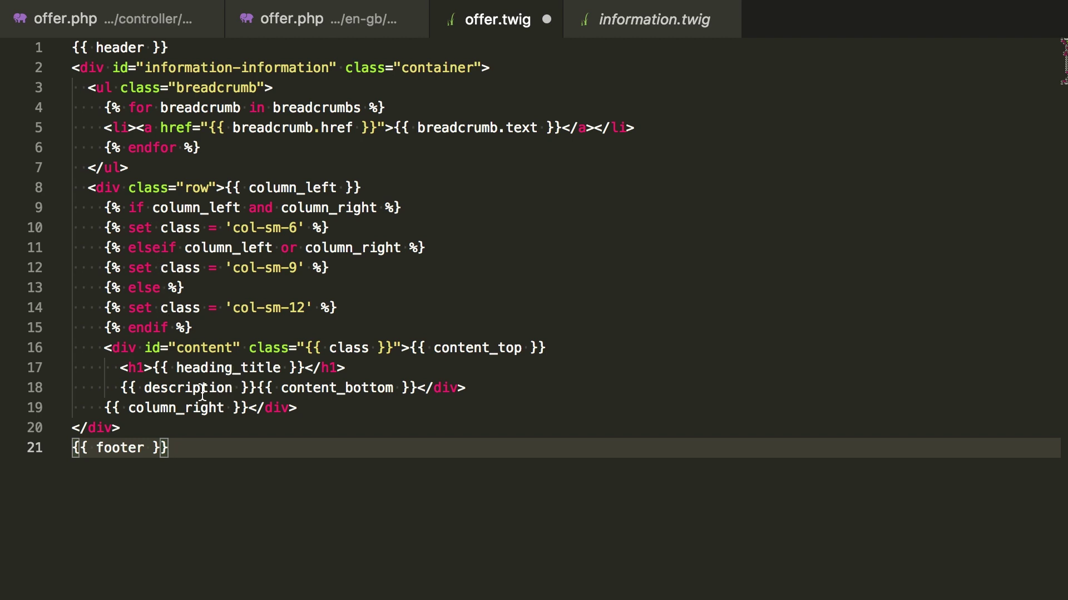
{"action": "left_click", "coordinate": [145, 388]}
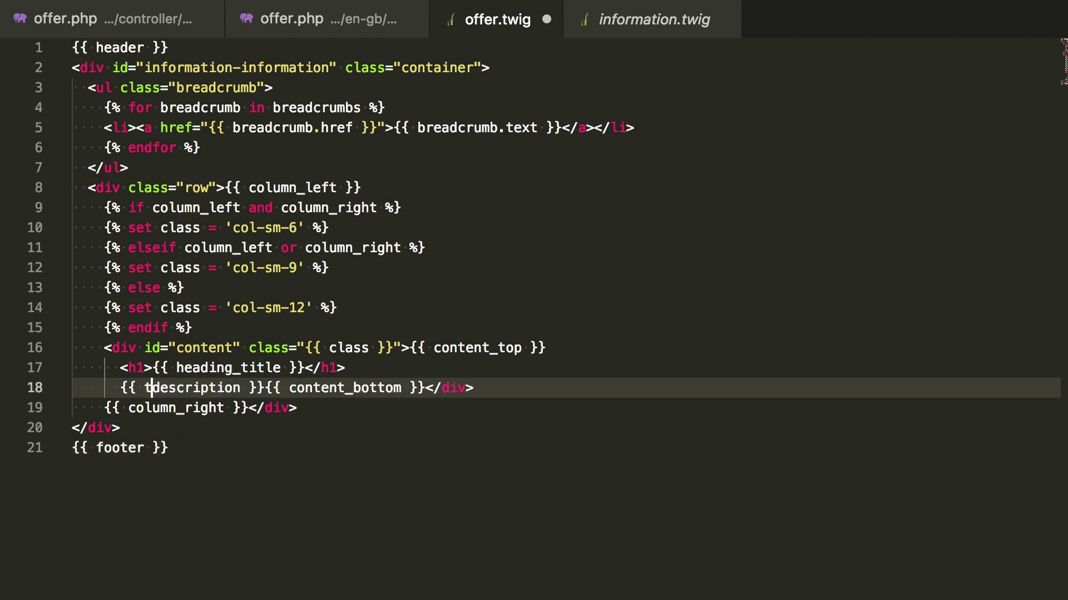
{"action": "type", "text": "text_"}
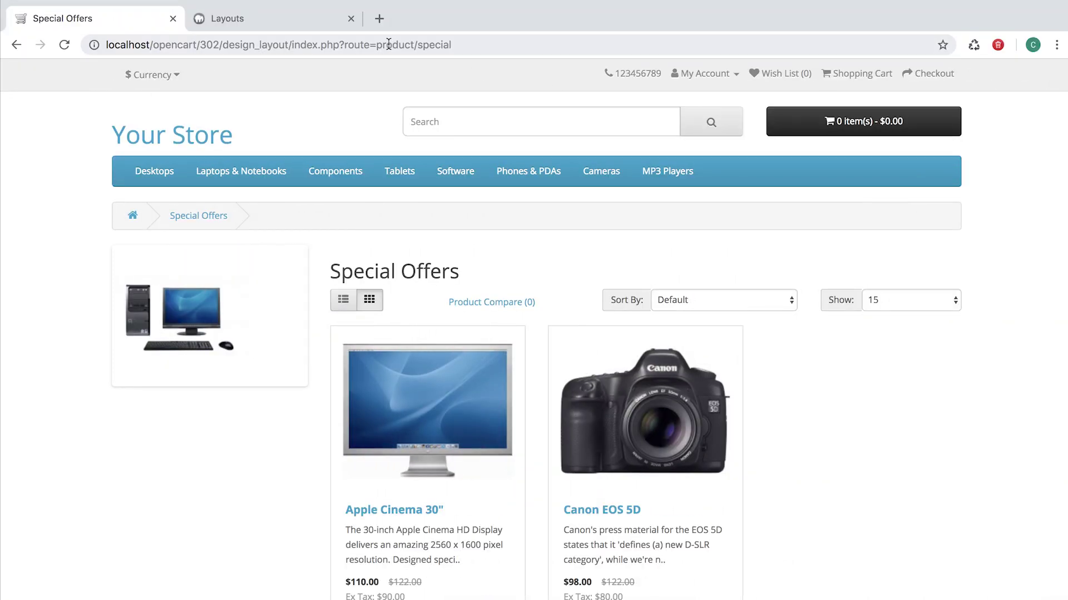
- Change the storefront URL route to information/offer to load the Offer page
{"action": "left_click_drag", "start_coordinate": [376, 50], "coordinate": [489, 48]}
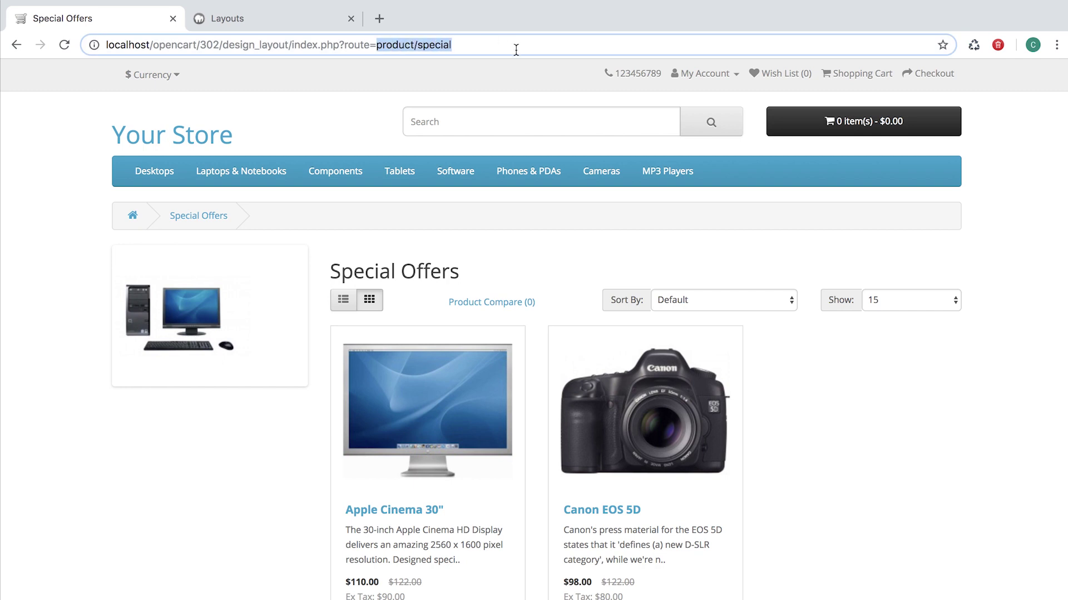
{"action": "type", "text": "information/"}
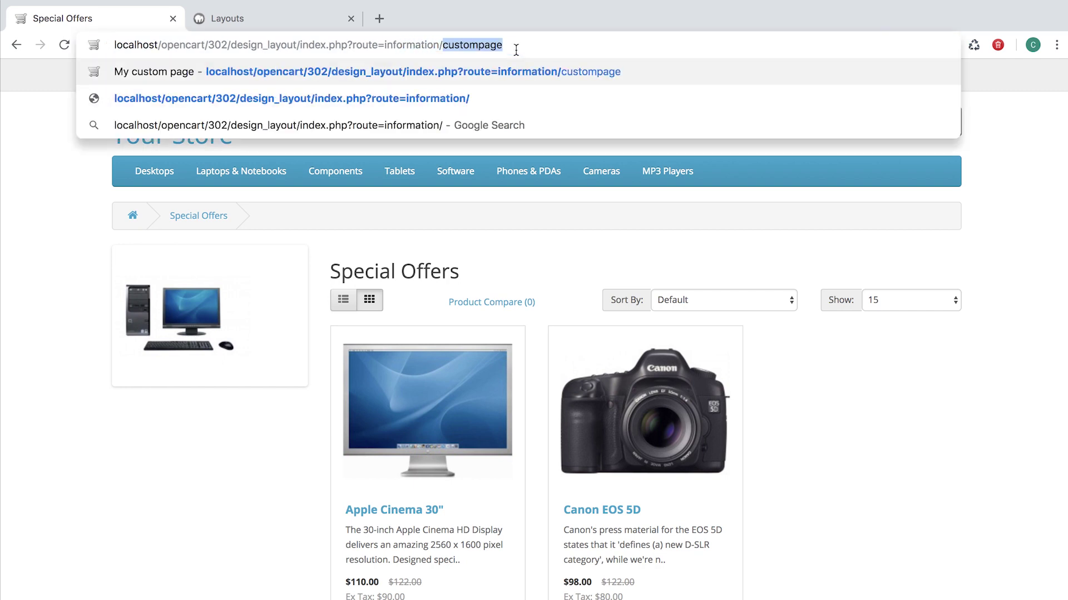
{"action": "type", "text": "offer"}
{"action": "key", "text": "Return"}
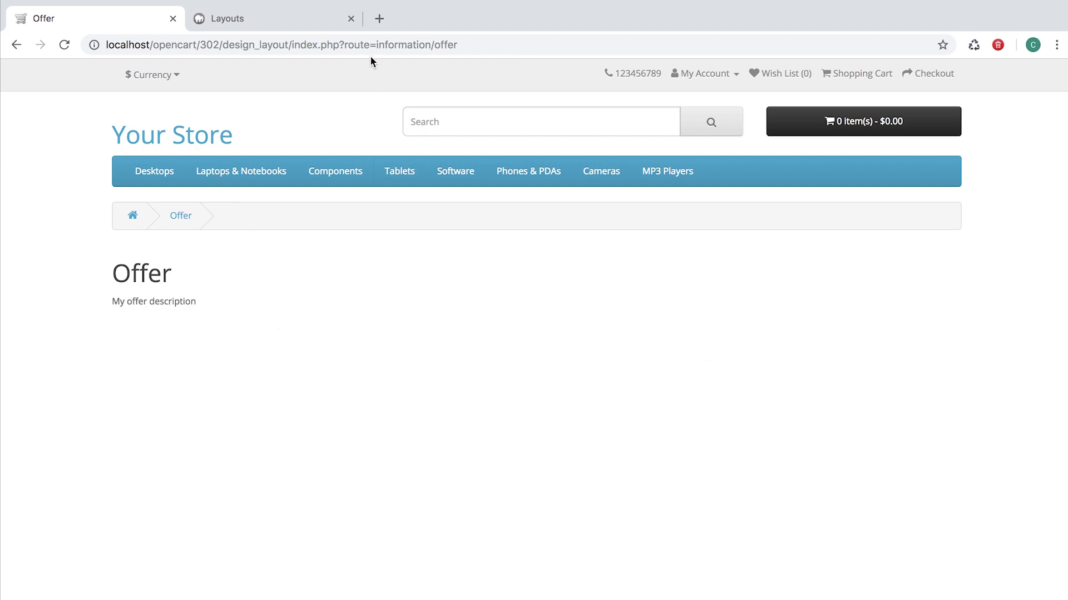
{"action": "left_click_drag", "start_coordinate": [374, 44], "coordinate": [497, 45]}
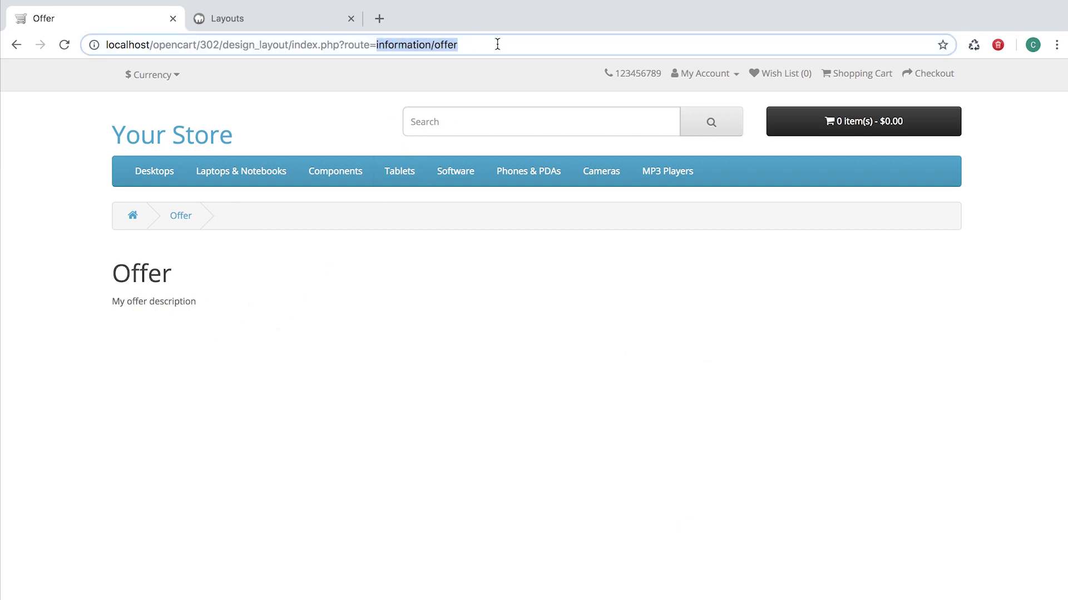
- Save a new 'Offer' layout for route information/offer with Category in the right column
{"action": "left_click", "coordinate": [275, 19]}
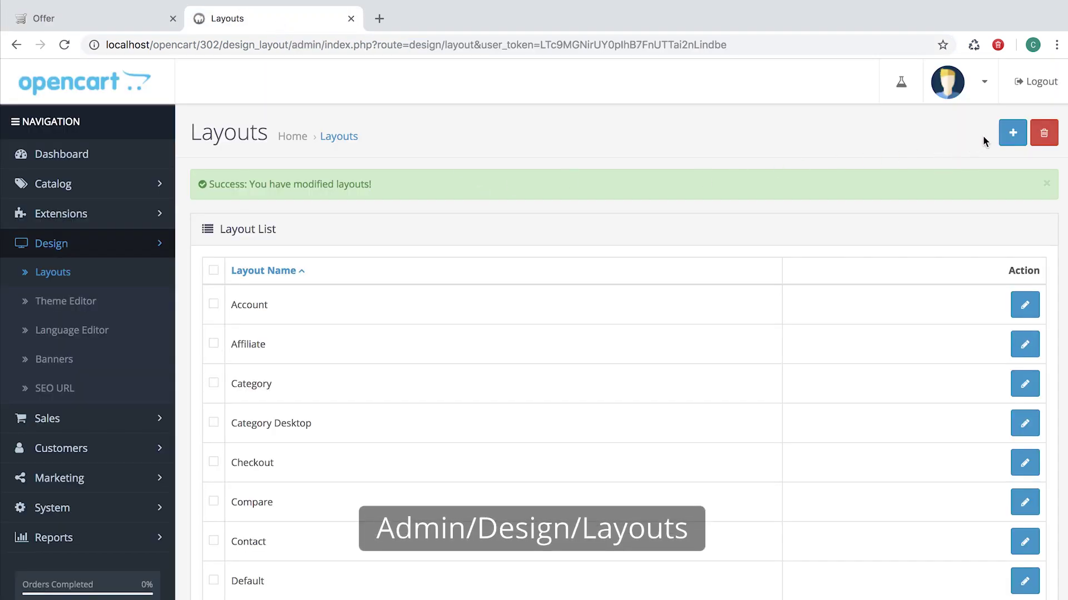
{"action": "left_click", "coordinate": [1012, 133]}
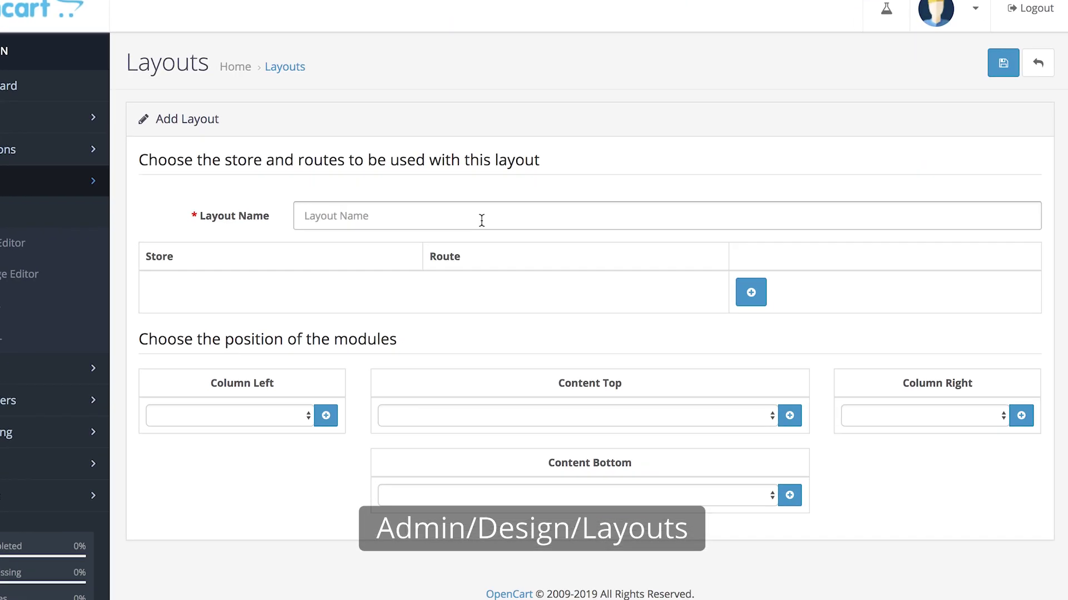
{"action": "left_click", "coordinate": [500, 276]}
{"action": "type", "text": "Offer"}
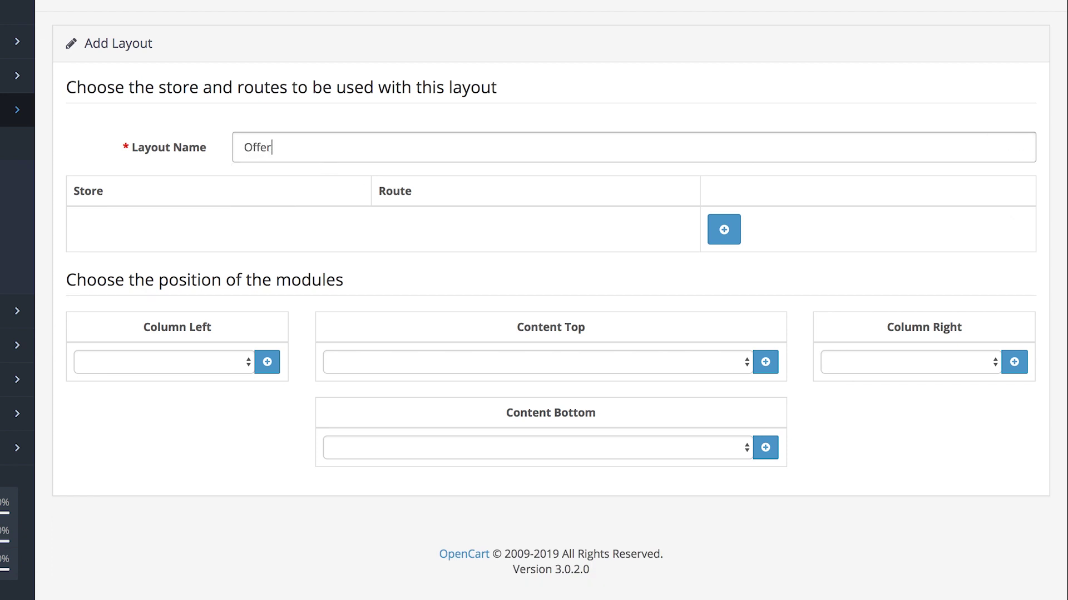
{"action": "left_click", "coordinate": [726, 234]}
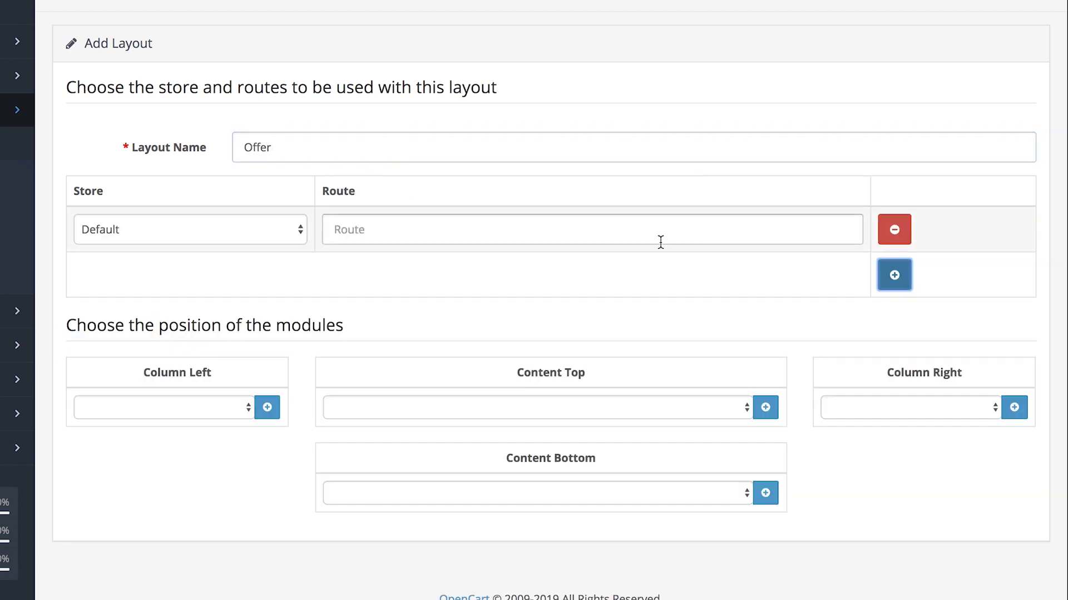
{"action": "left_click", "coordinate": [466, 228]}
{"action": "type", "text": "information/offer"}
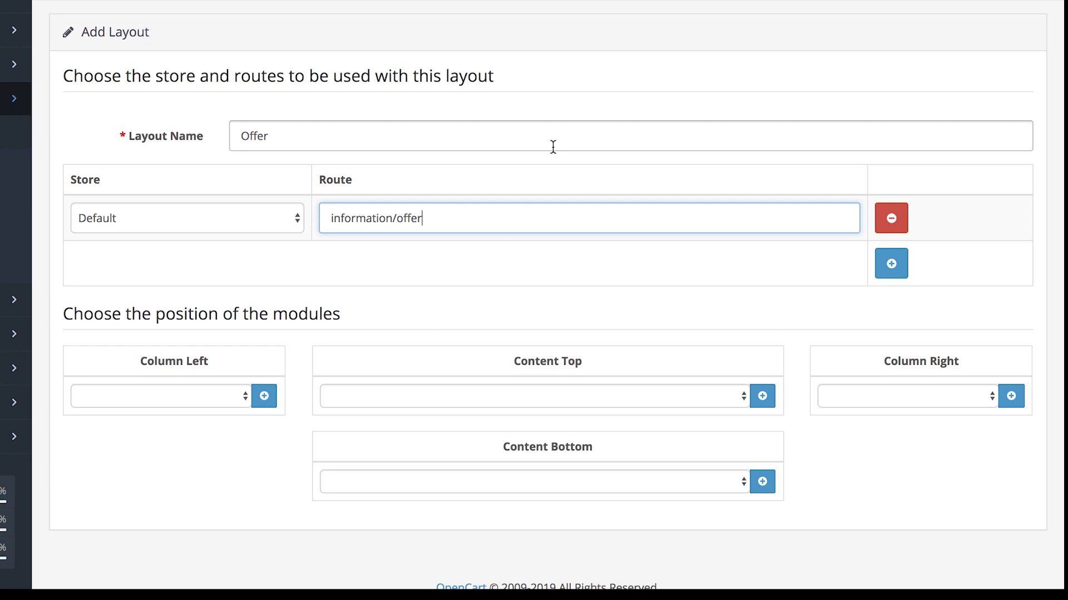
{"action": "left_click", "coordinate": [909, 396]}
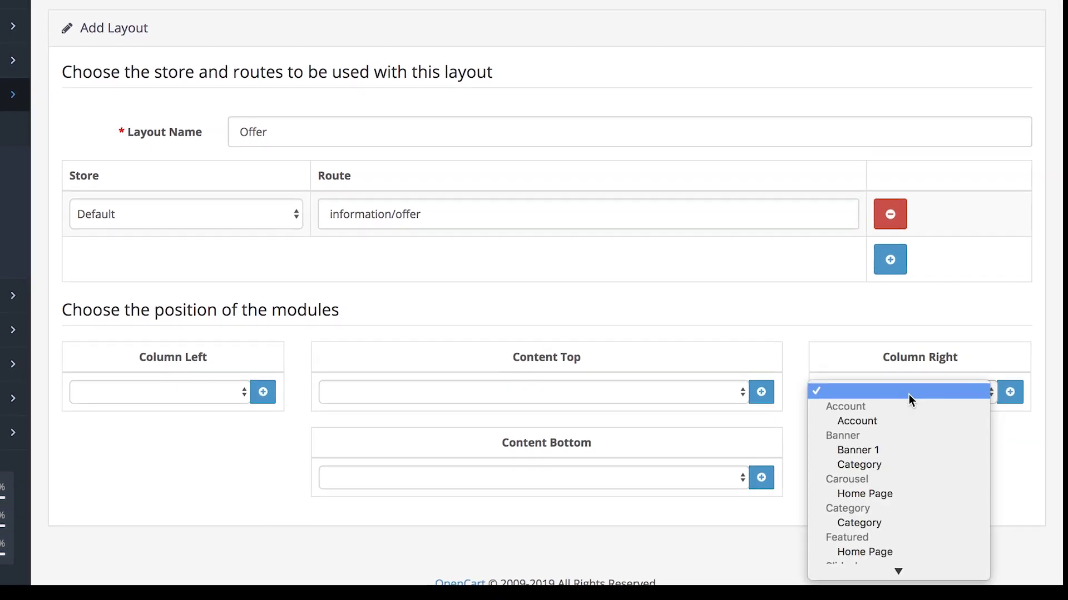
{"action": "scroll", "coordinate": [918, 484], "scroll_direction": "down", "scroll_amount": 1}
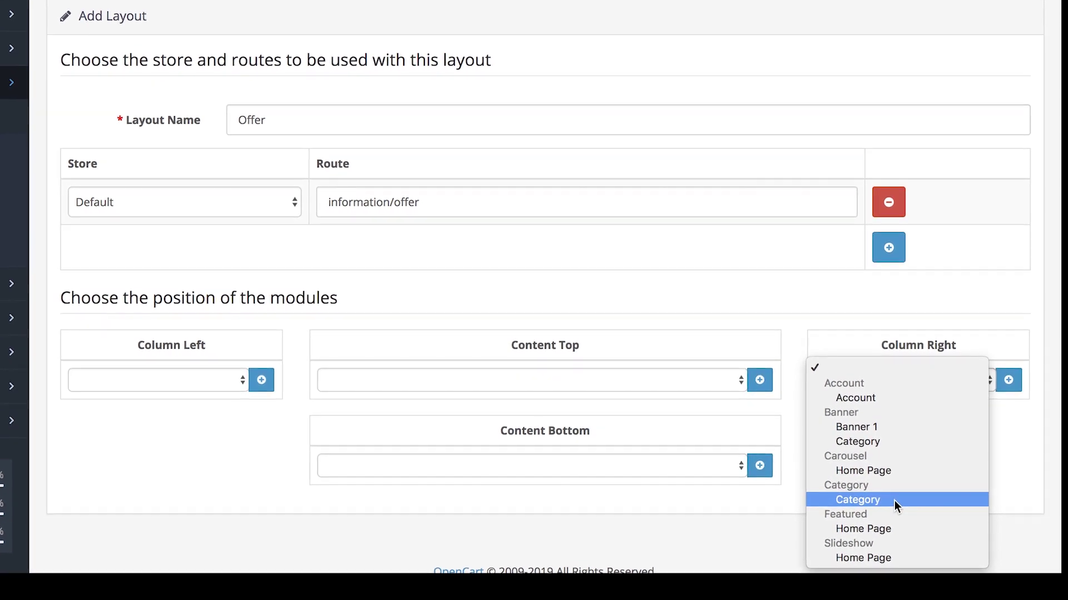
{"action": "left_click", "coordinate": [895, 502]}
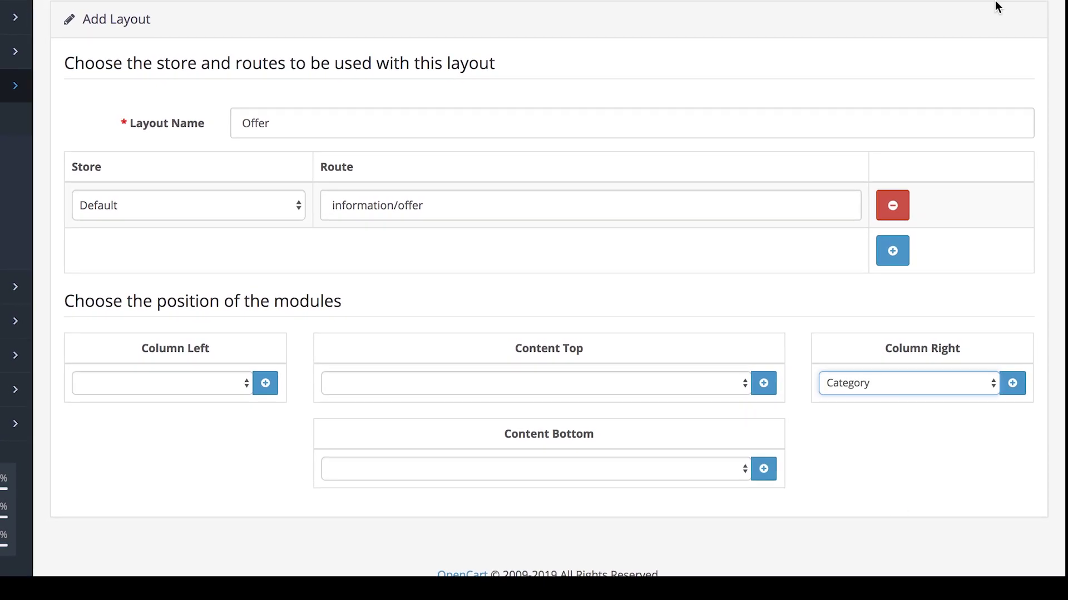
{"action": "left_click", "coordinate": [1012, 383]}
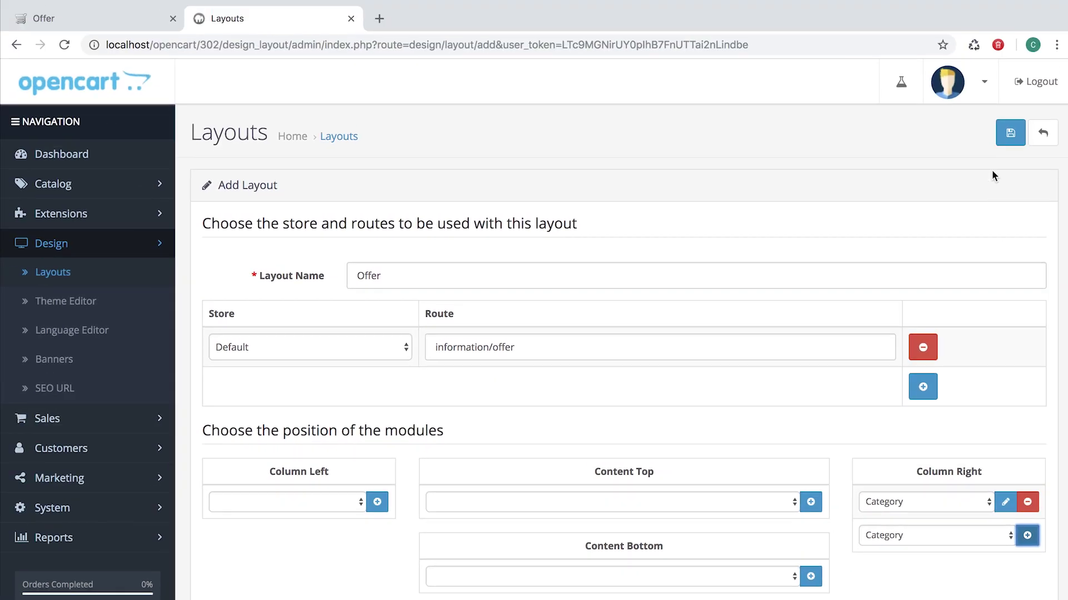
{"action": "left_click", "coordinate": [1010, 133]}
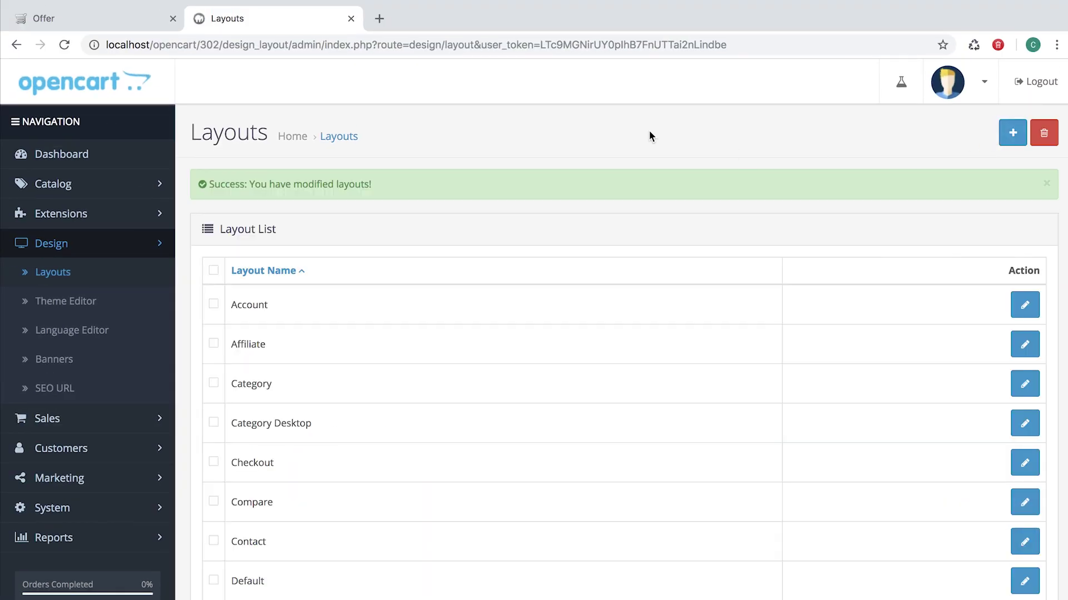
- Reload the Offer storefront page so the new layout takes effect
{"action": "left_click", "coordinate": [144, 10]}
{"action": "key", "text": "Return"}
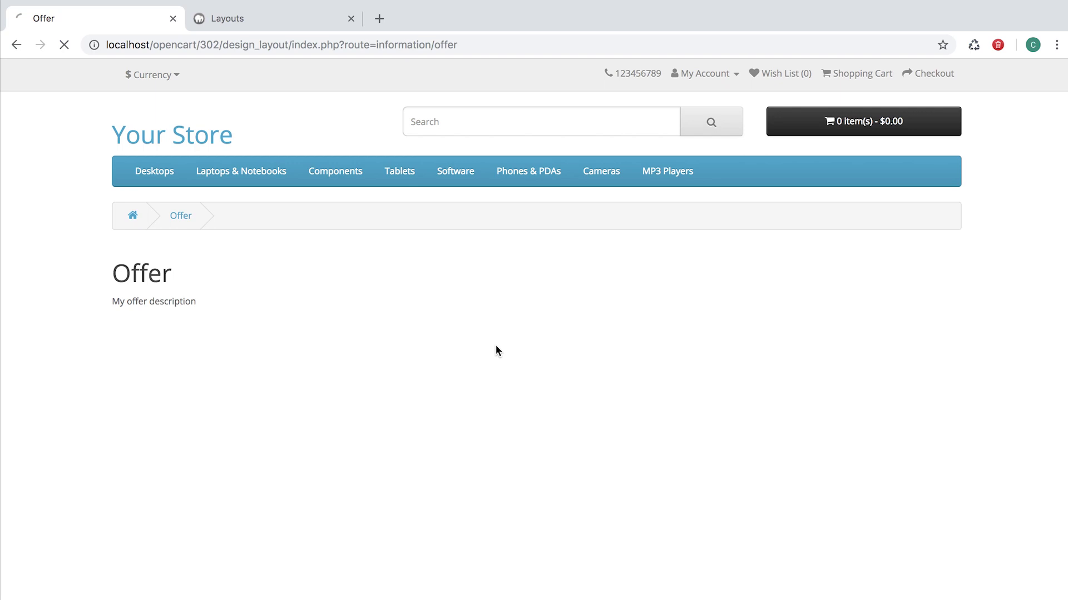